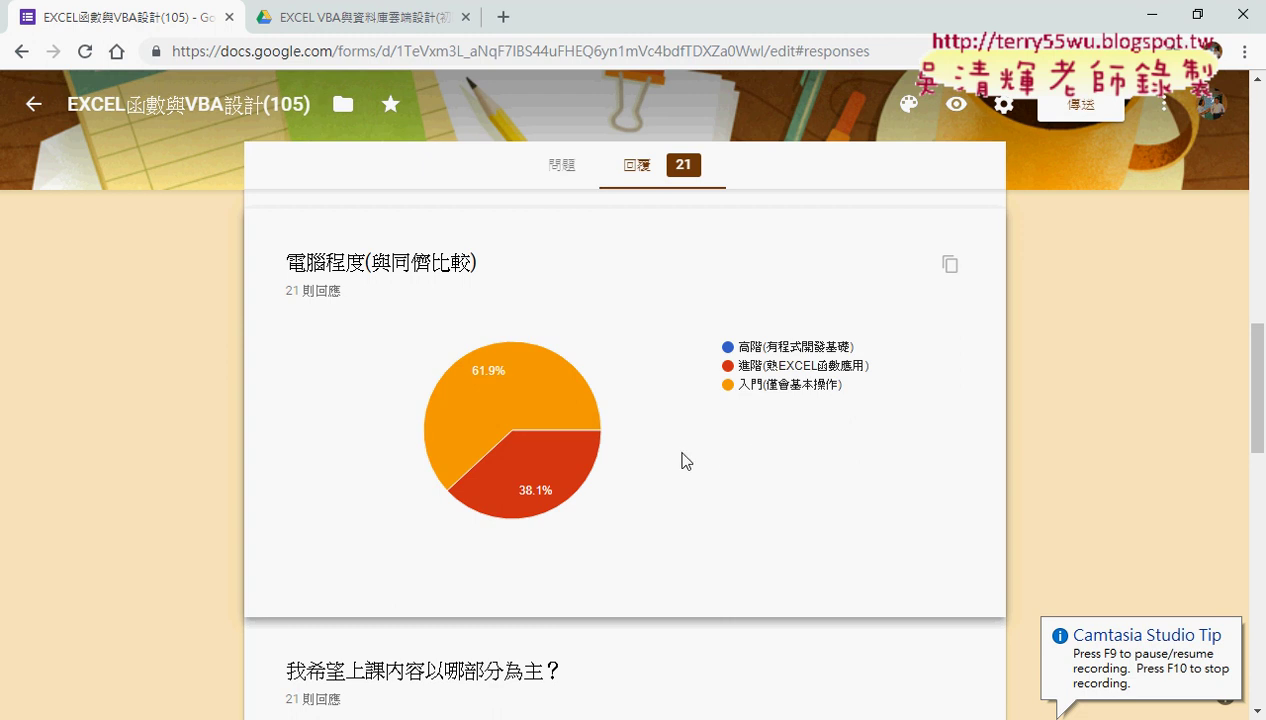
# Underline the VBA自訂函數 label in red and draw an arrow pointing at its count
pyautogui.moveTo(557, 400)
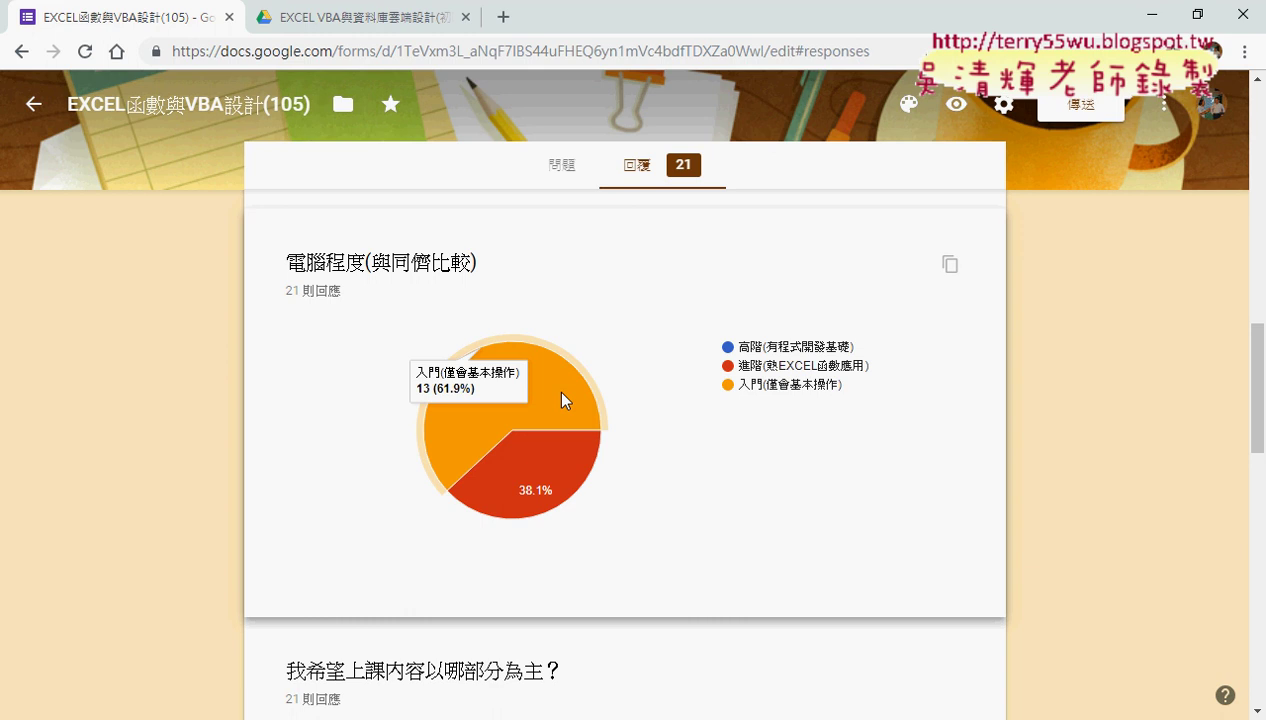
pyautogui.moveTo(574, 454)
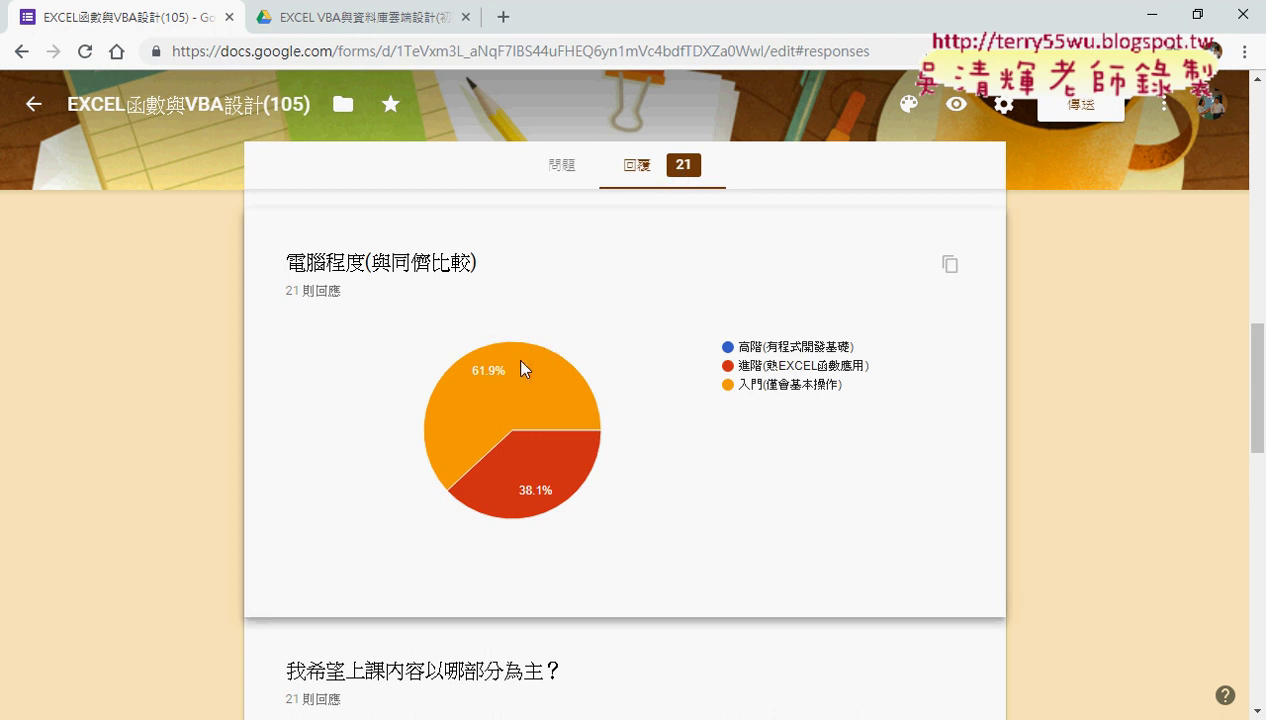
pyautogui.scroll(-1, 805, 497)
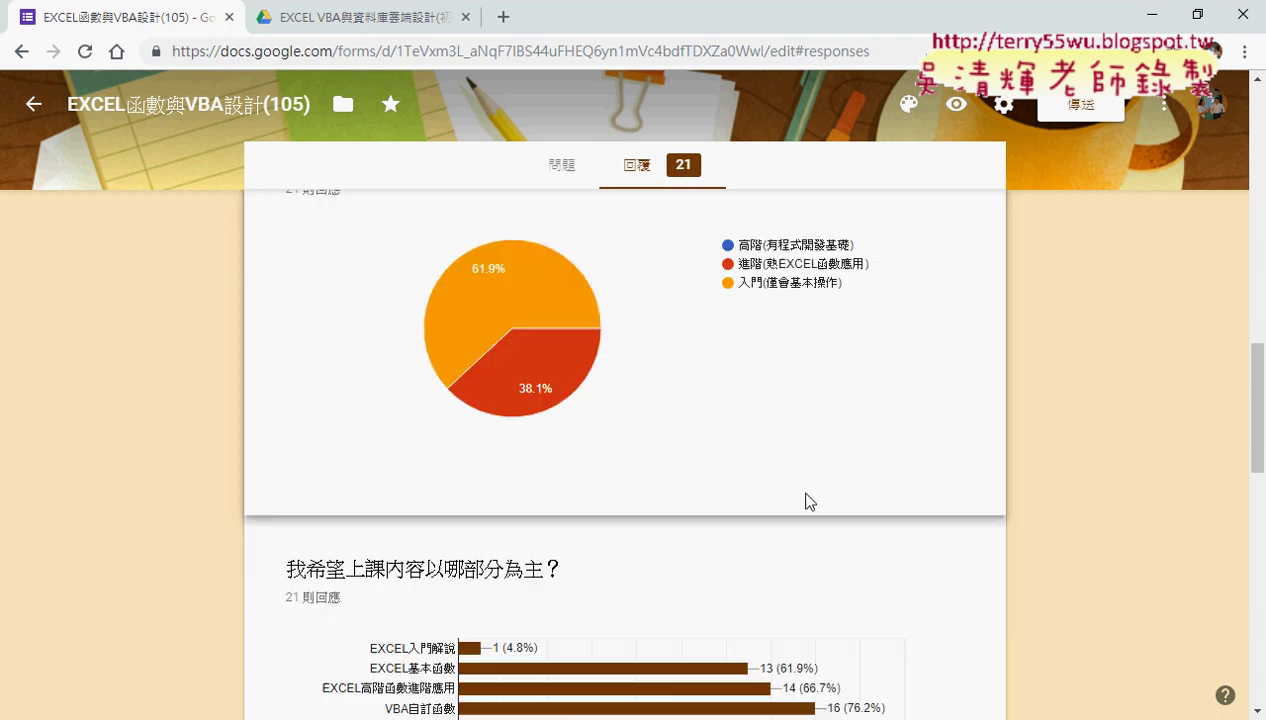
pyautogui.scroll(-2, 810, 501)
pyautogui.scroll(2, 1035, 515)
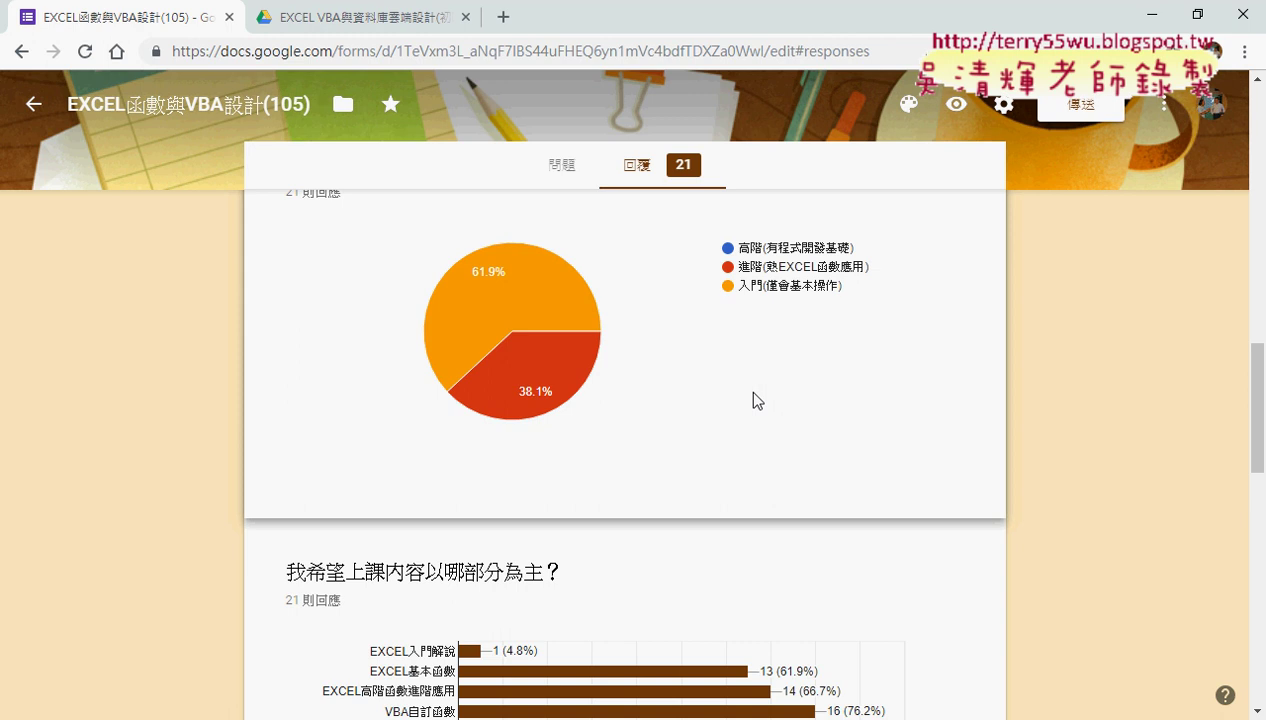
pyautogui.scroll(-2, 1097, 460)
pyautogui.scroll(-2, 1100, 467)
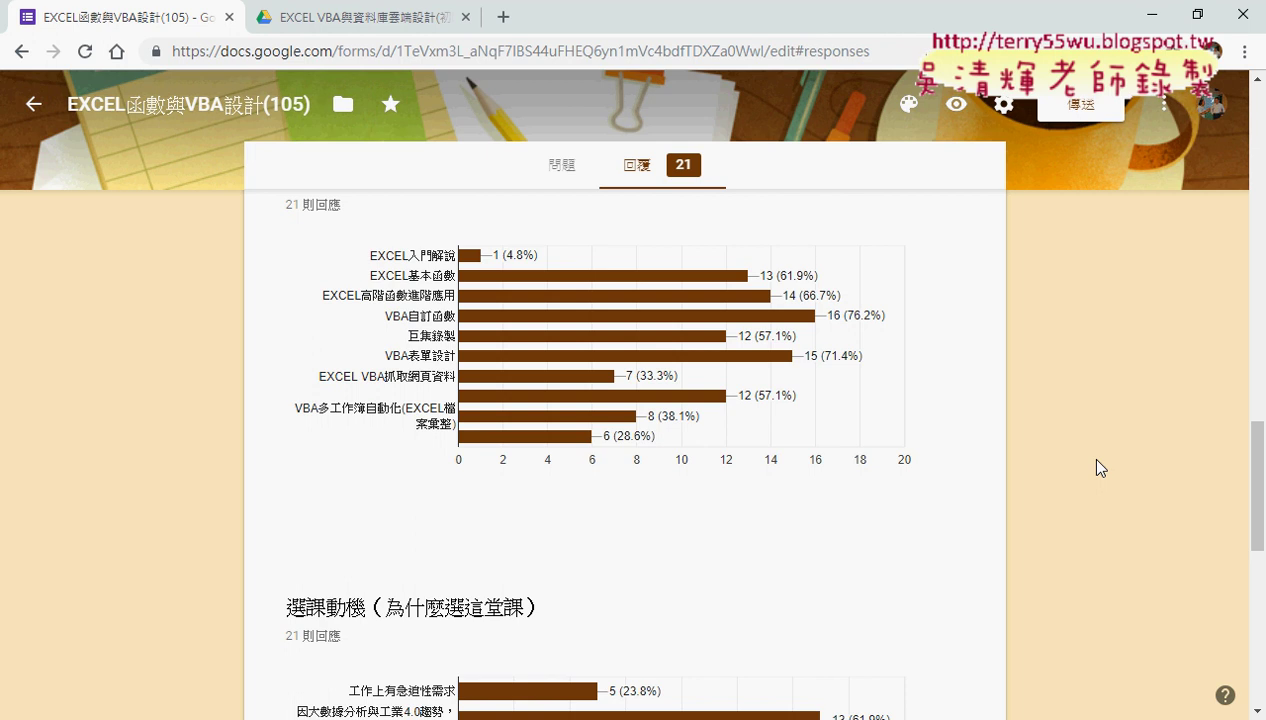
pyautogui.moveTo(807, 328)
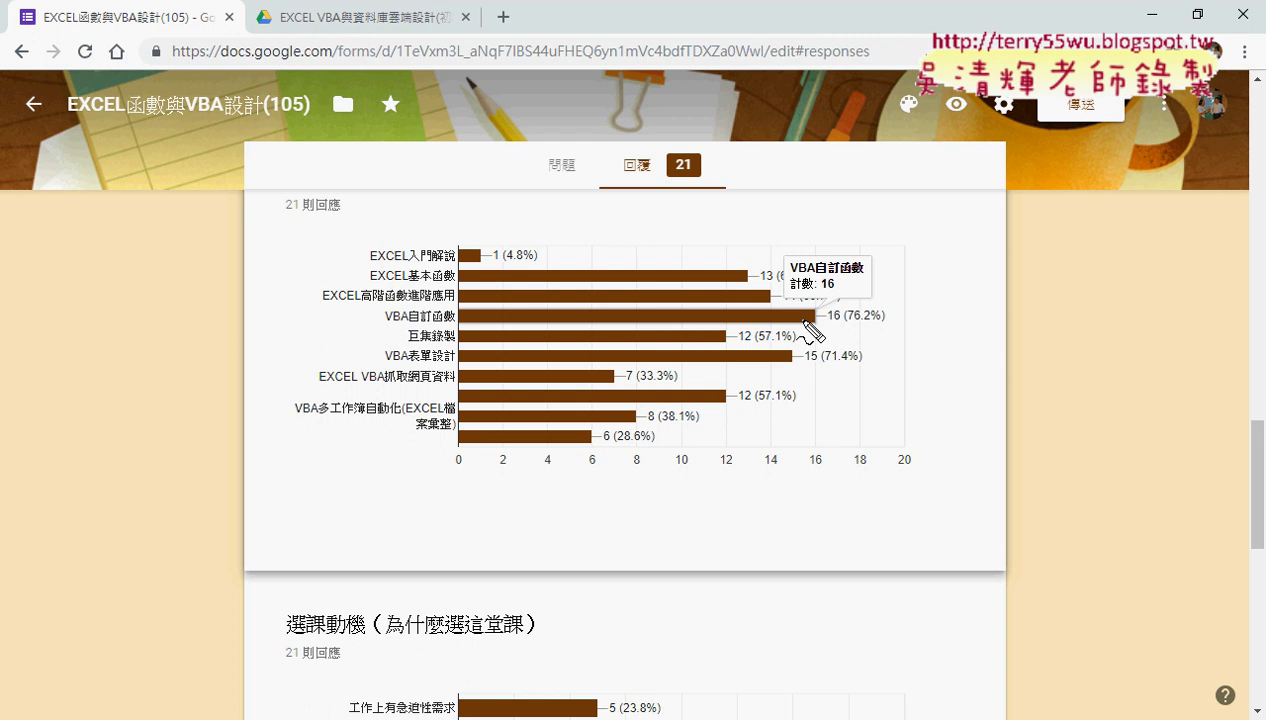
pyautogui.moveTo(840, 272)
pyautogui.mouseDown()
pyautogui.moveTo(776, 258)
pyautogui.moveTo(792, 277)
pyautogui.mouseUp()
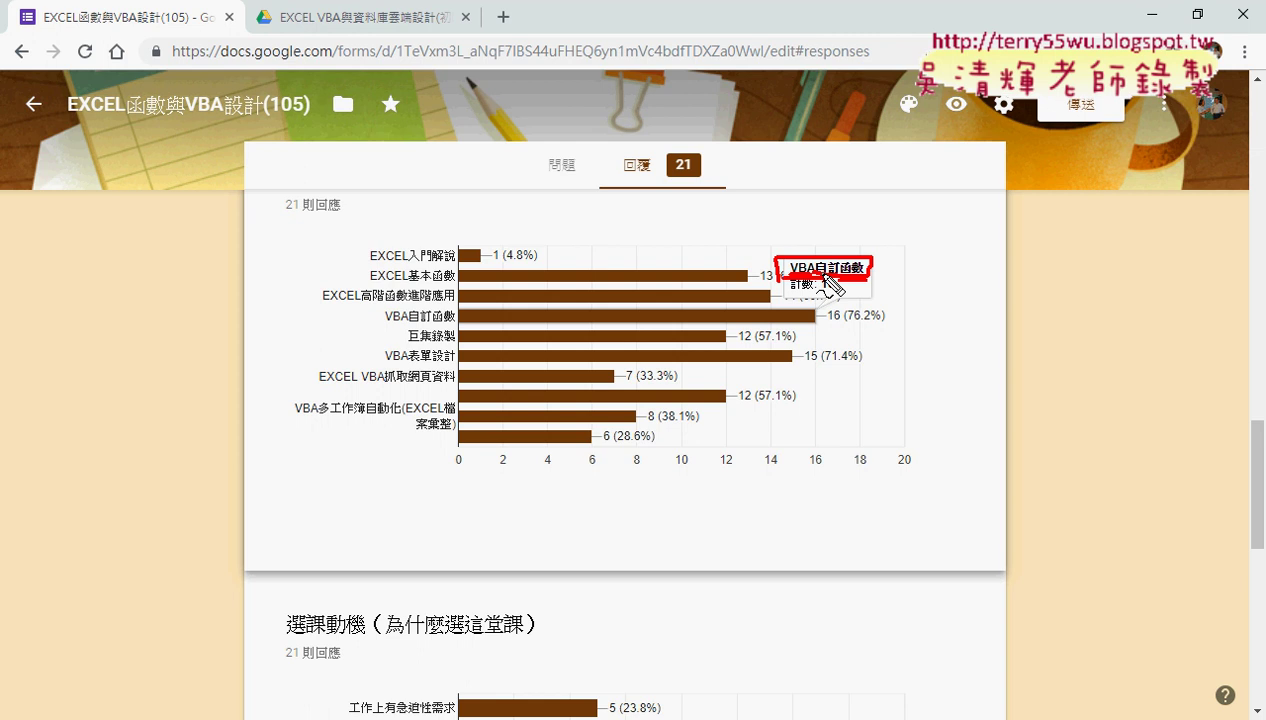
pyautogui.moveTo(943, 244); pyautogui.dragTo(882, 264)
# Sketch a box labelled Sub beside the chart, then erase all the red notes
pyautogui.moveTo(951, 326); pyautogui.dragTo(947, 362)
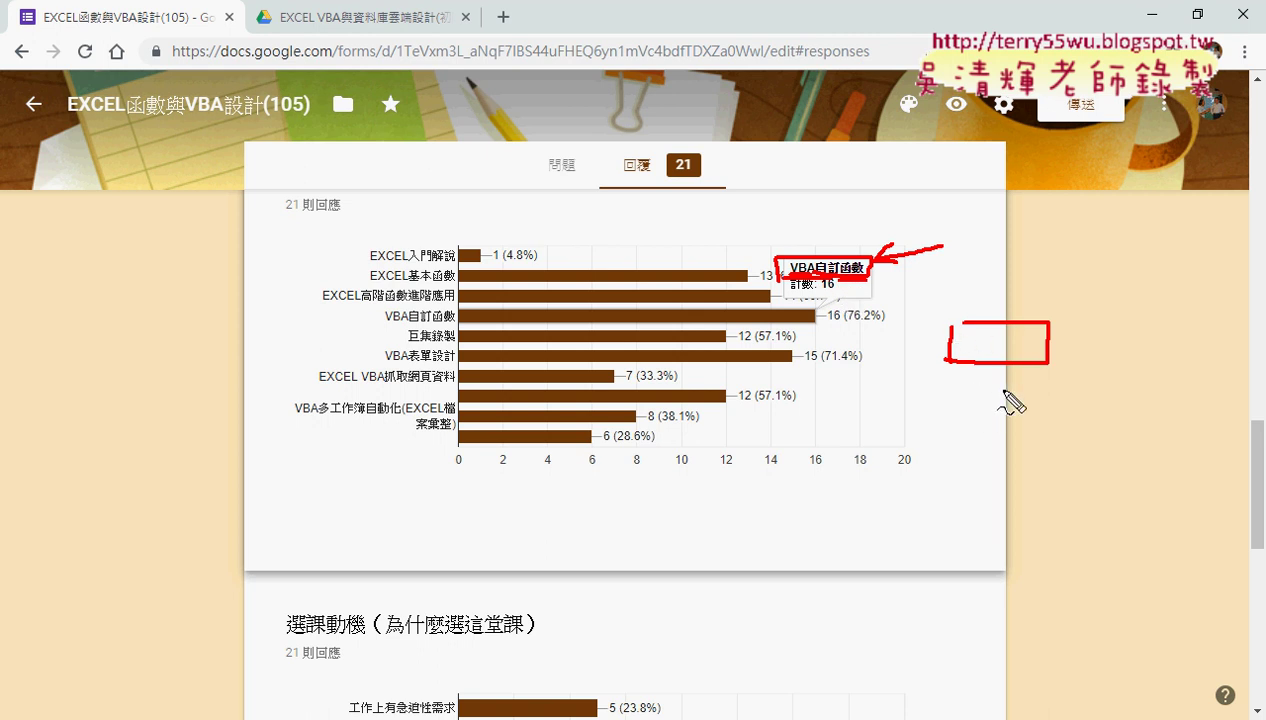
pyautogui.moveTo(996, 384)
pyautogui.mouseDown()
pyautogui.moveTo(976, 404)
pyautogui.moveTo(1018, 388)
pyautogui.moveTo(1016, 412)
pyautogui.moveTo(1044, 413)
pyautogui.moveTo(1040, 423)
pyautogui.mouseUp()
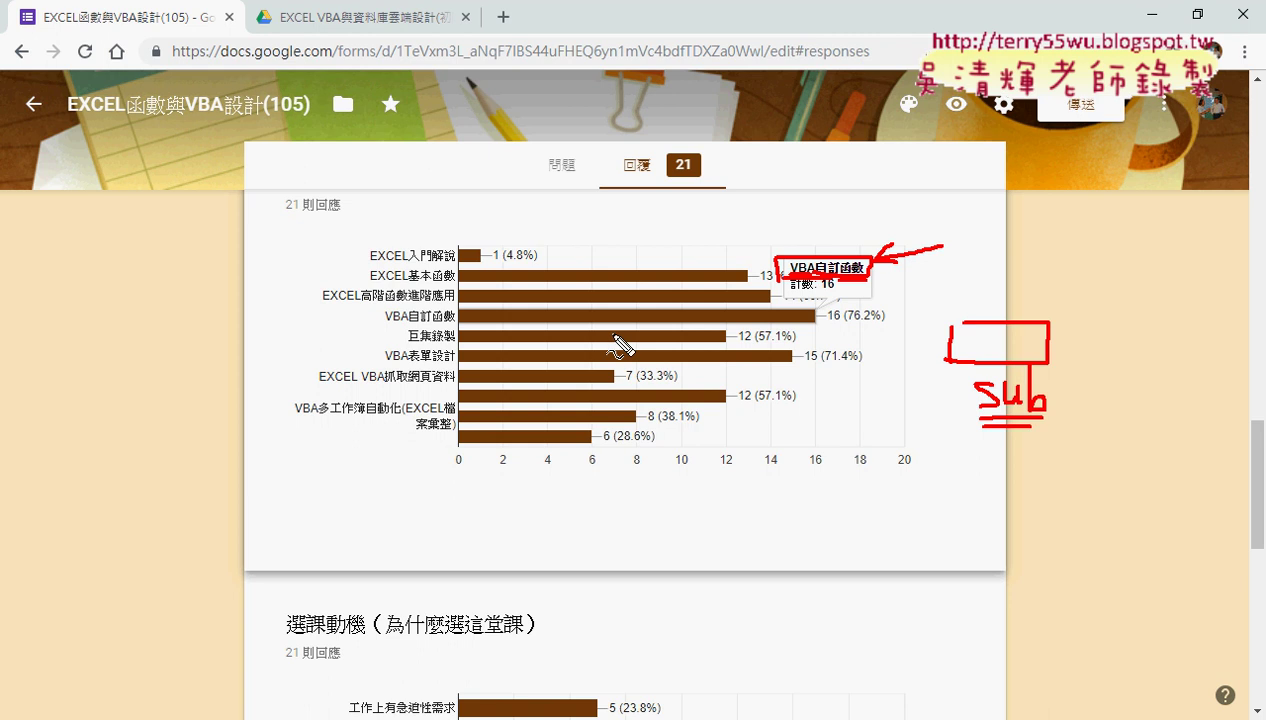
pyautogui.press('Escape')
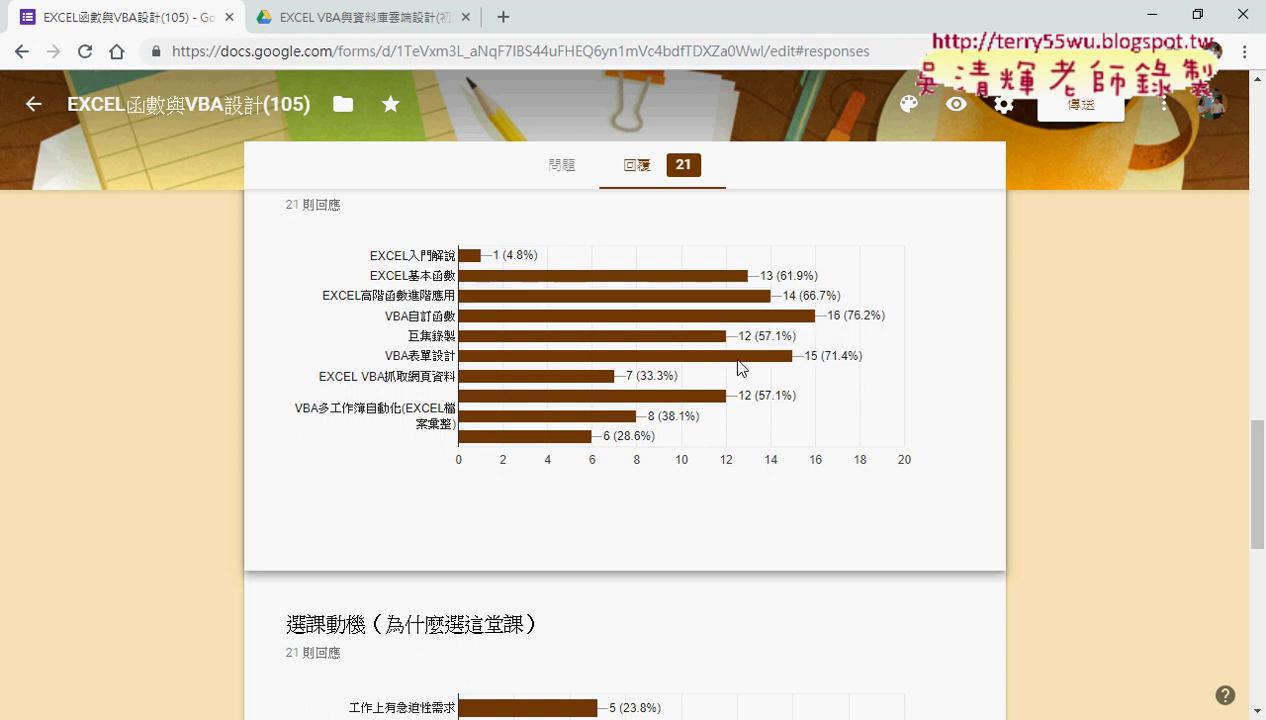
pyautogui.moveTo(718, 336)
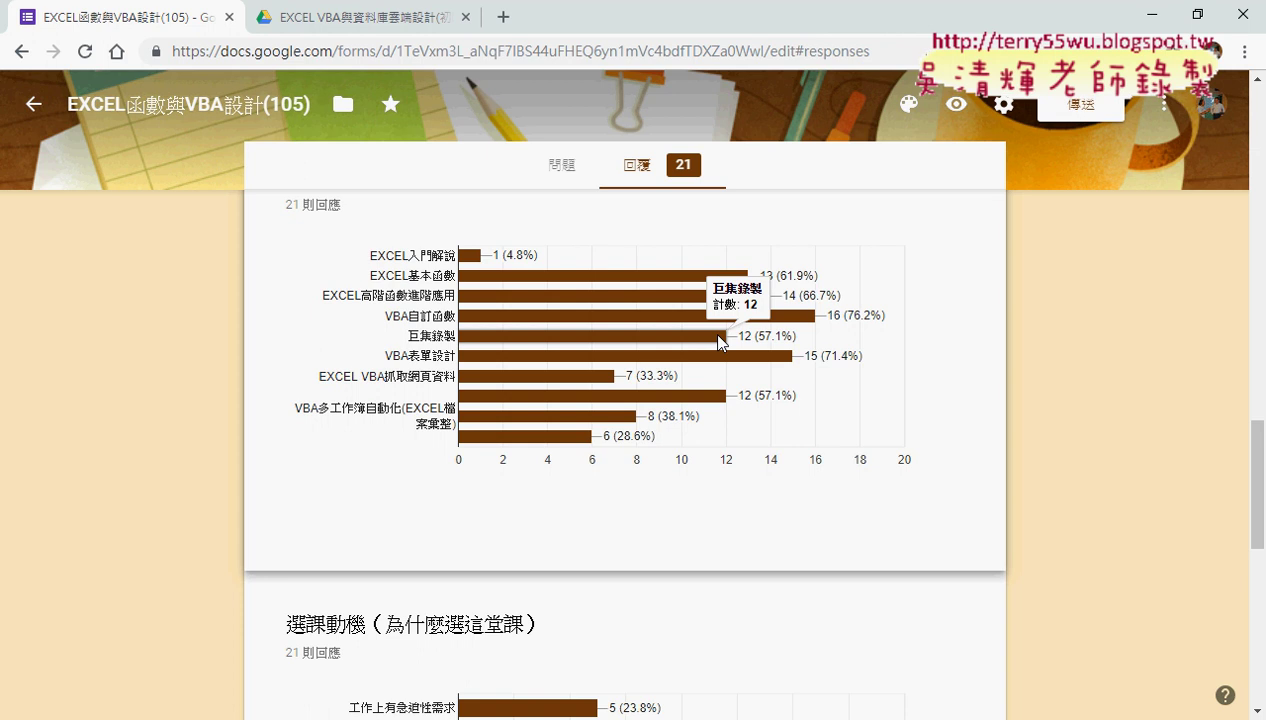
pyautogui.moveTo(708, 400)
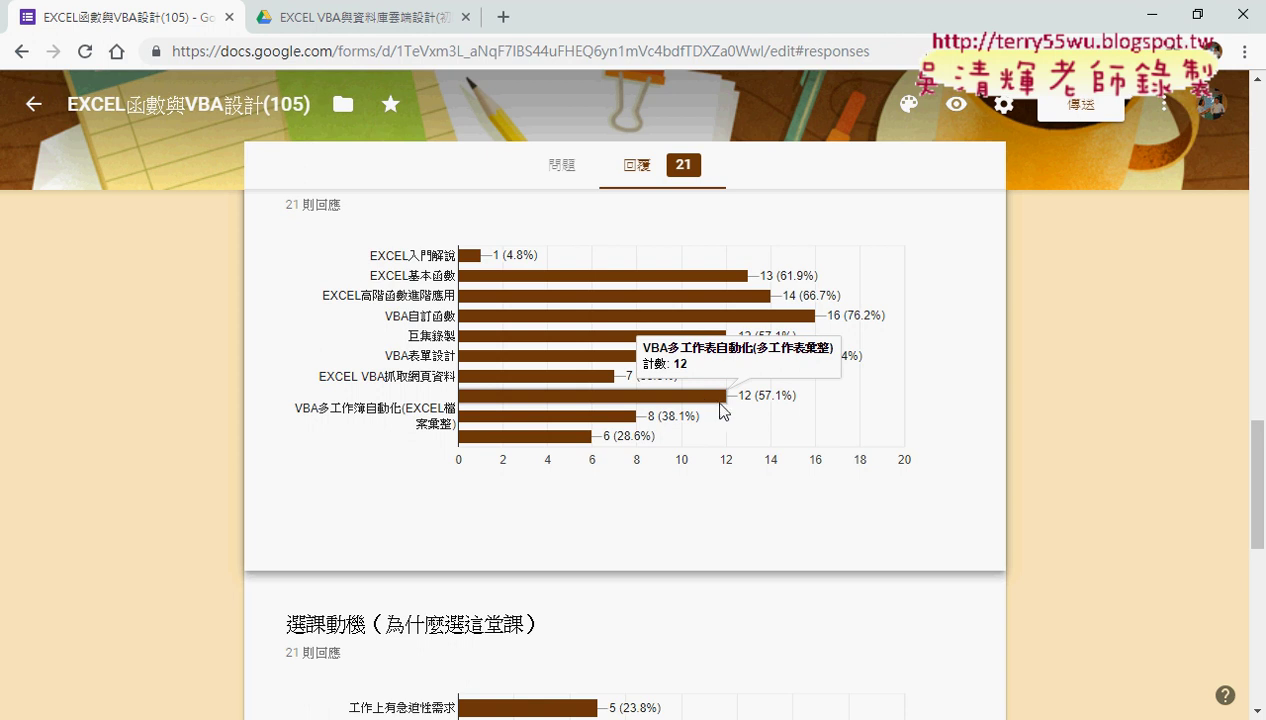
pyautogui.scroll(-3, 965, 450)
pyautogui.scroll(-2, 965, 452)
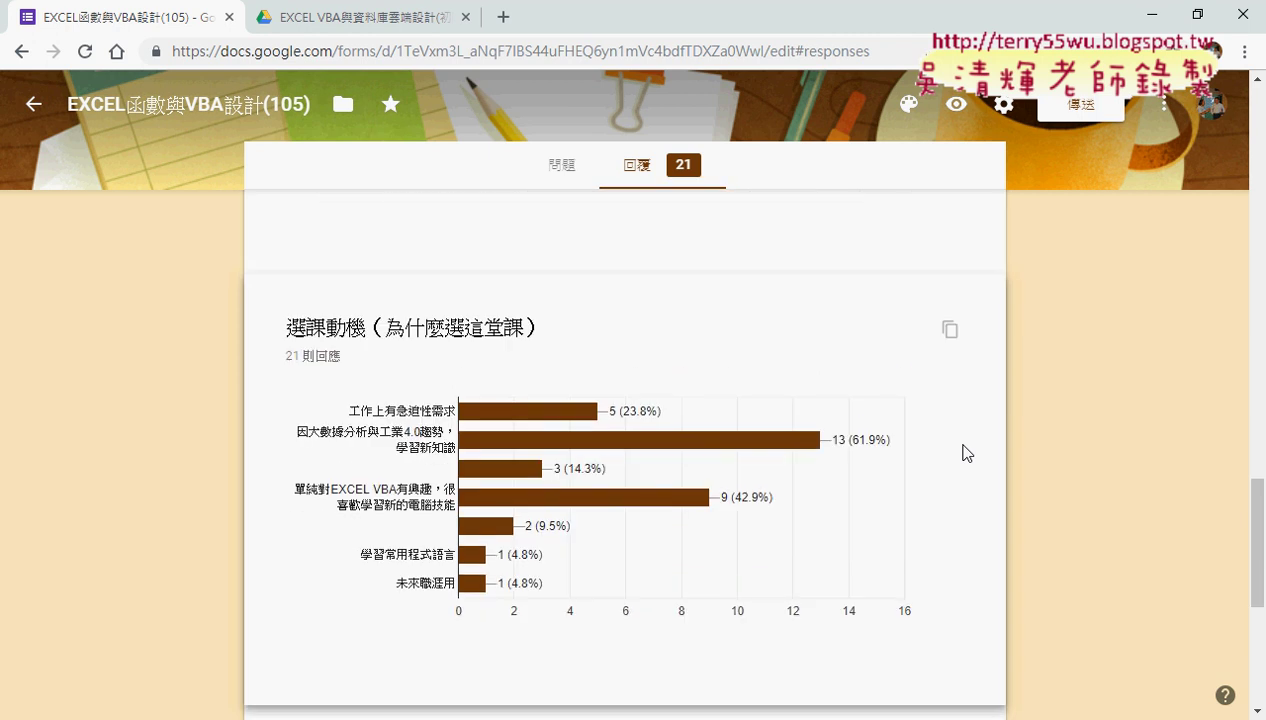
pyautogui.moveTo(815, 440)
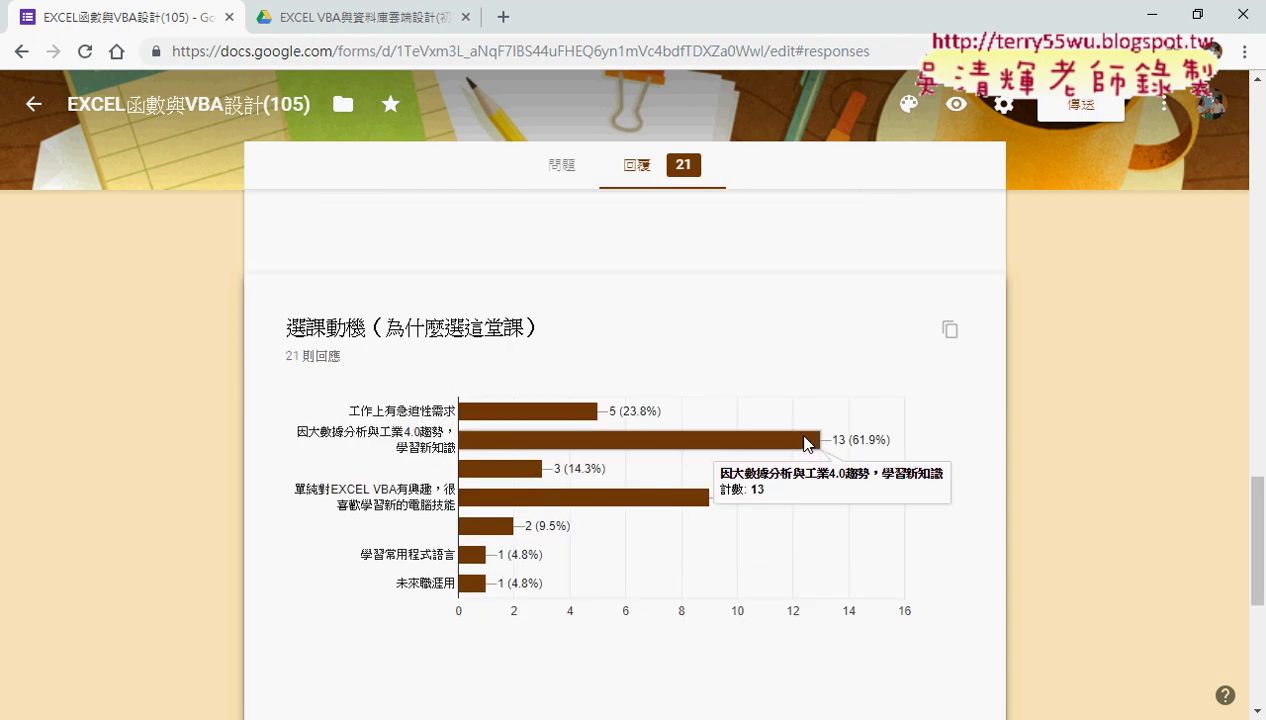
pyautogui.moveTo(665, 506)
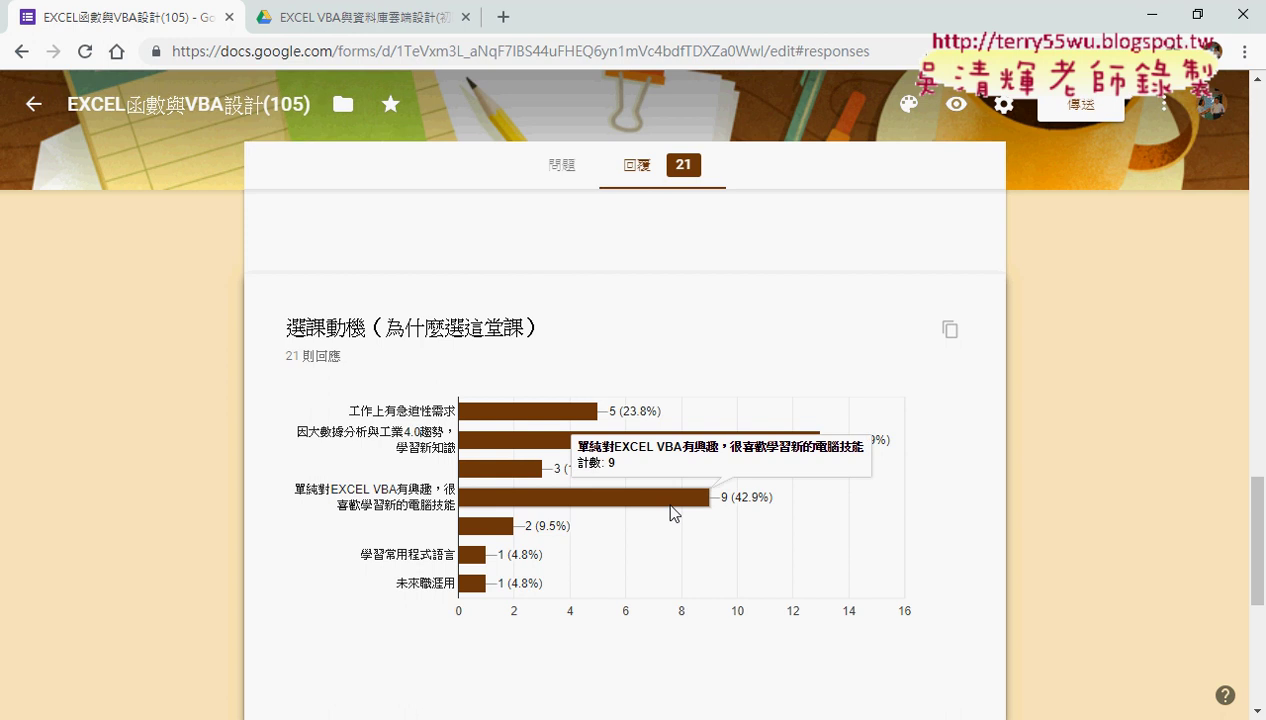
pyautogui.moveTo(580, 417)
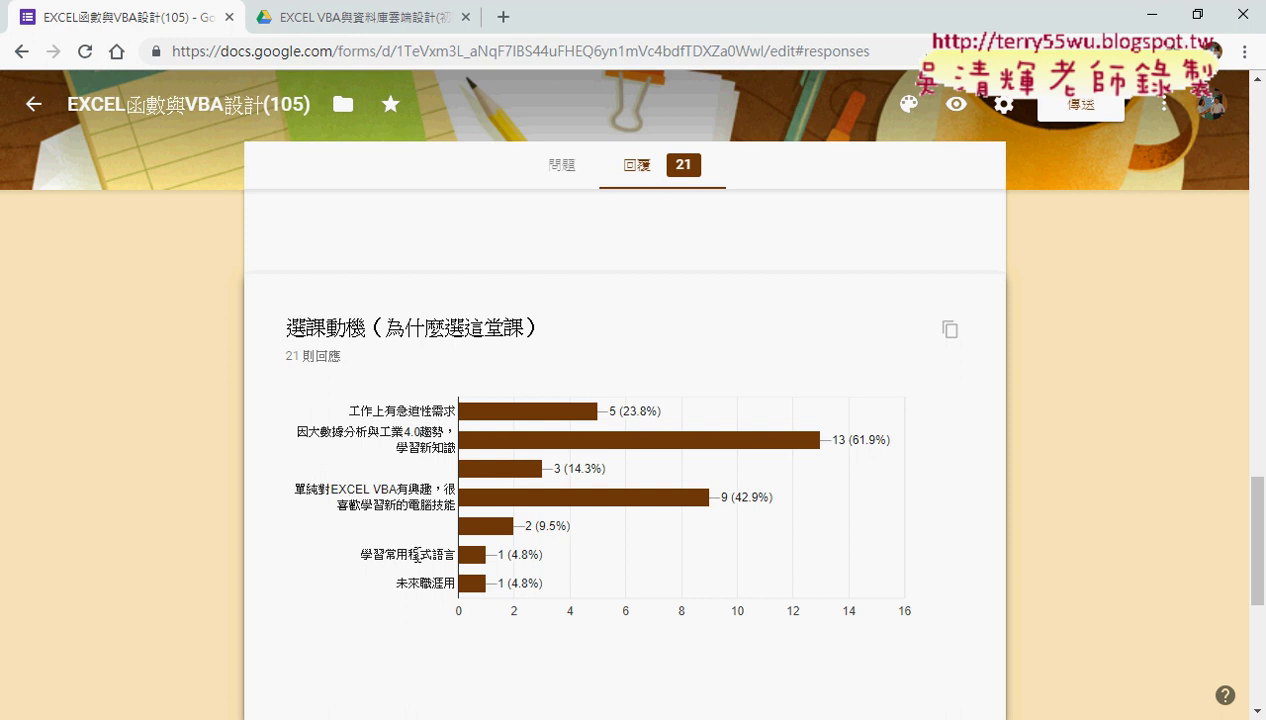
pyautogui.moveTo(478, 562)
pyautogui.moveTo(473, 590)
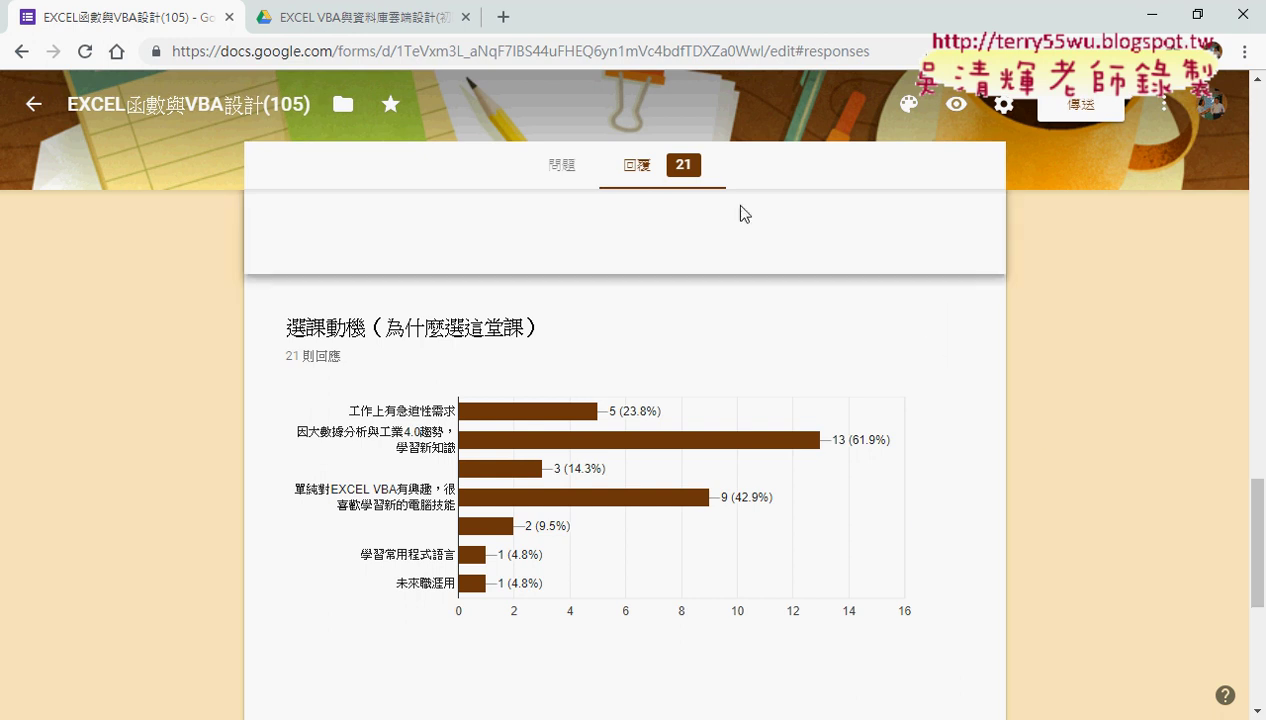
# Open the course's 01_範例檔 folder in Google Drive, switching the view to a thumbnail grid
pyautogui.click(389, 29)
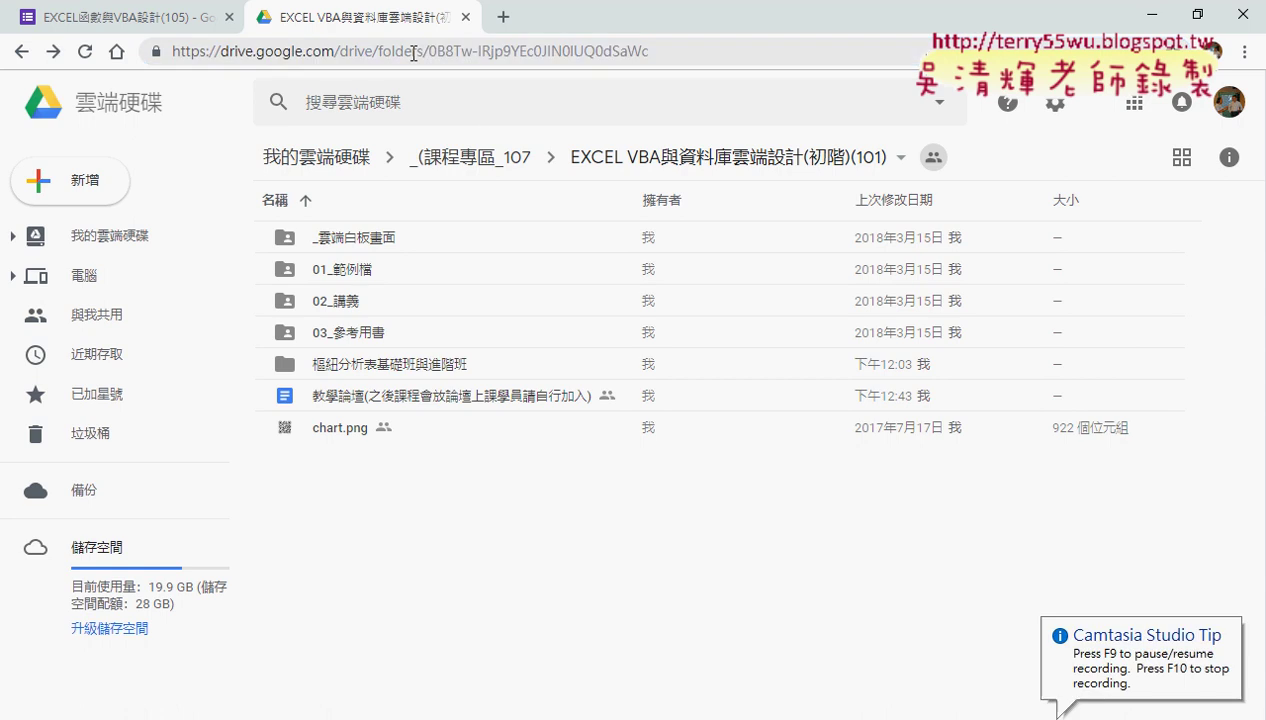
pyautogui.click(381, 278)
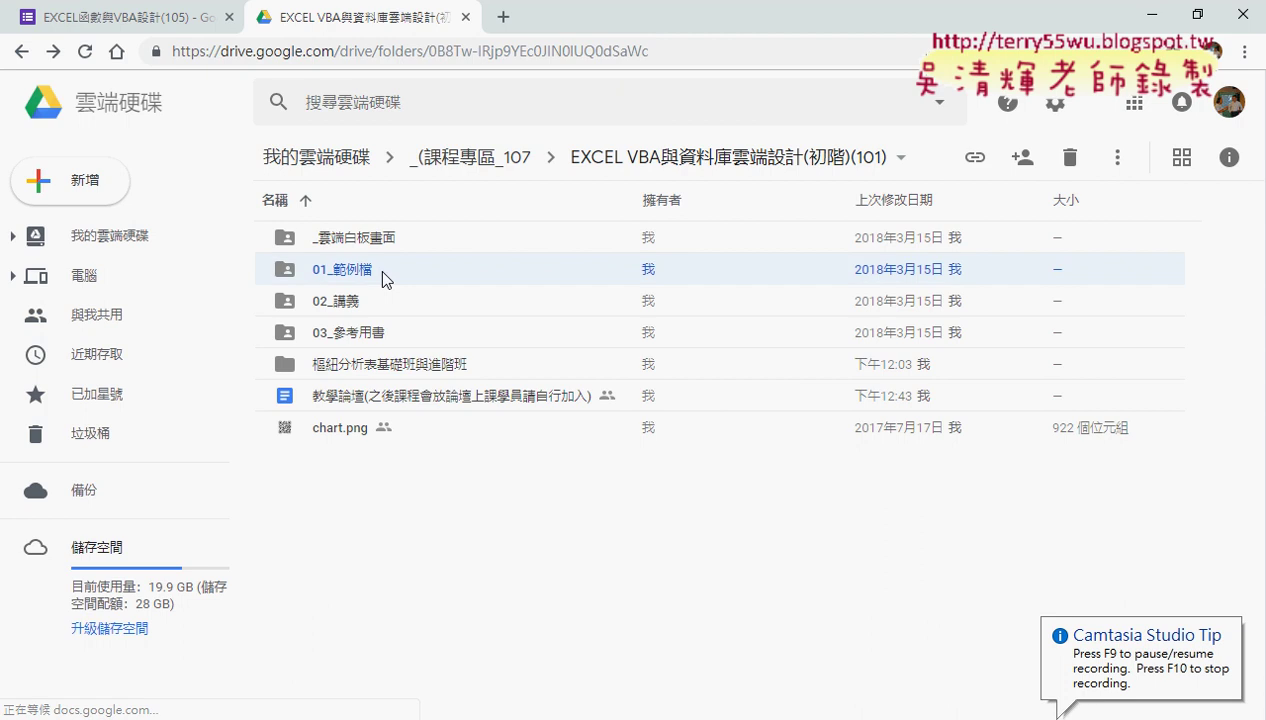
pyautogui.doubleClick(350, 282)
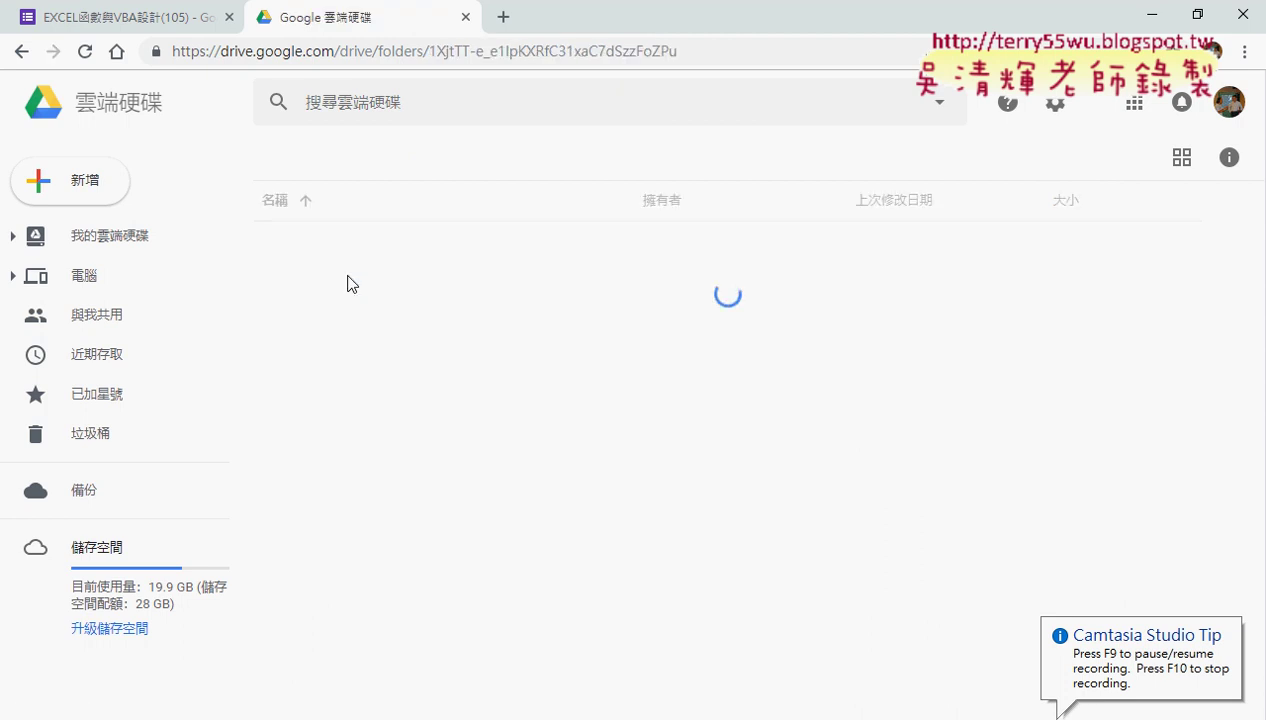
pyautogui.click(348, 240)
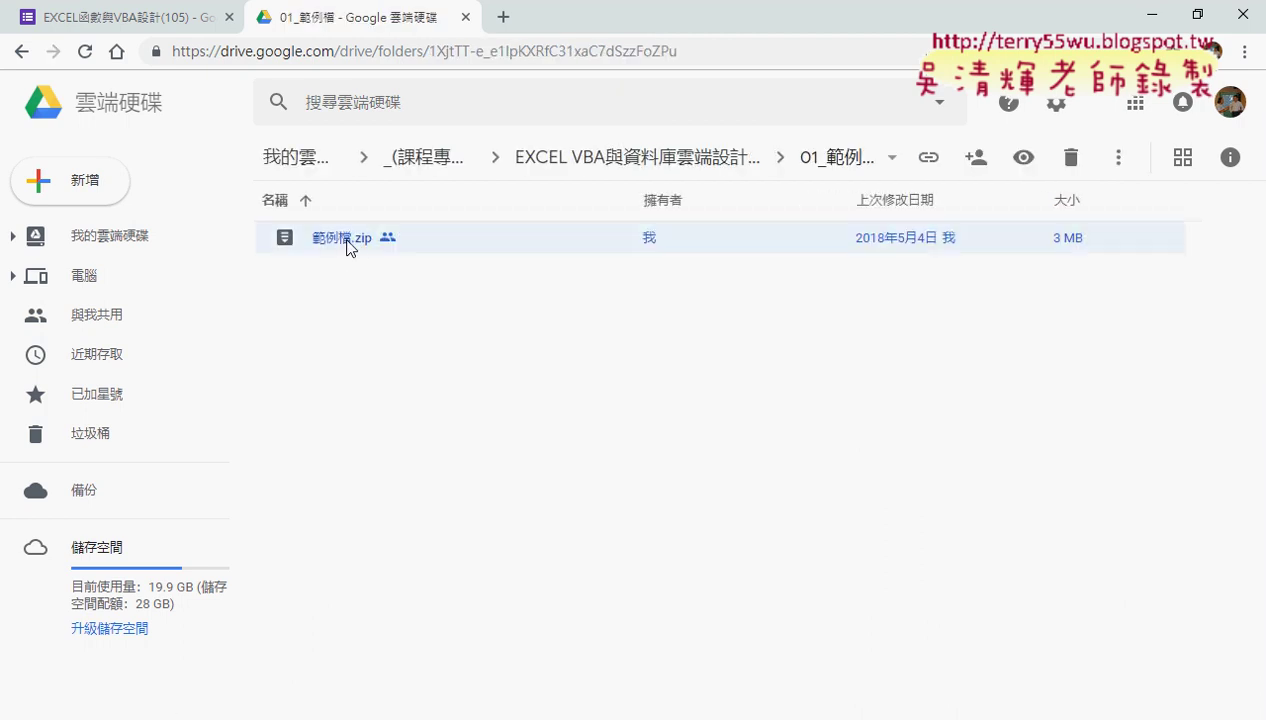
pyautogui.click(21, 51)
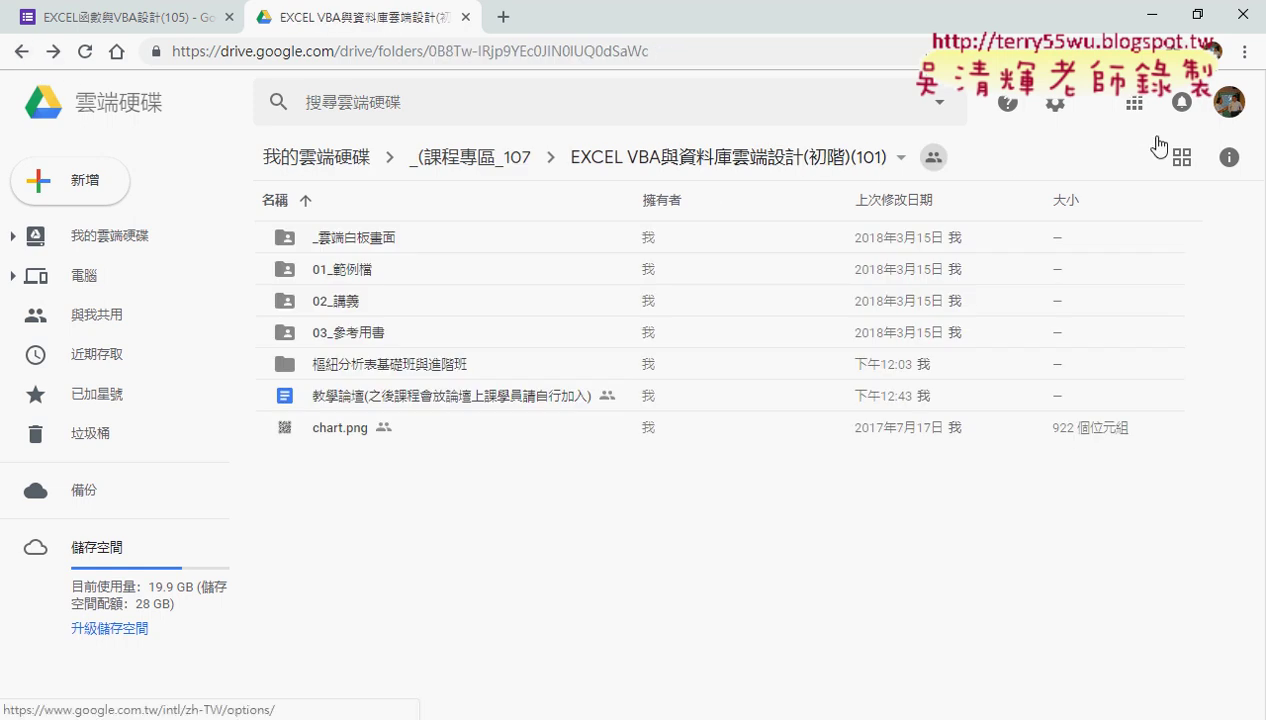
pyautogui.click(1181, 157)
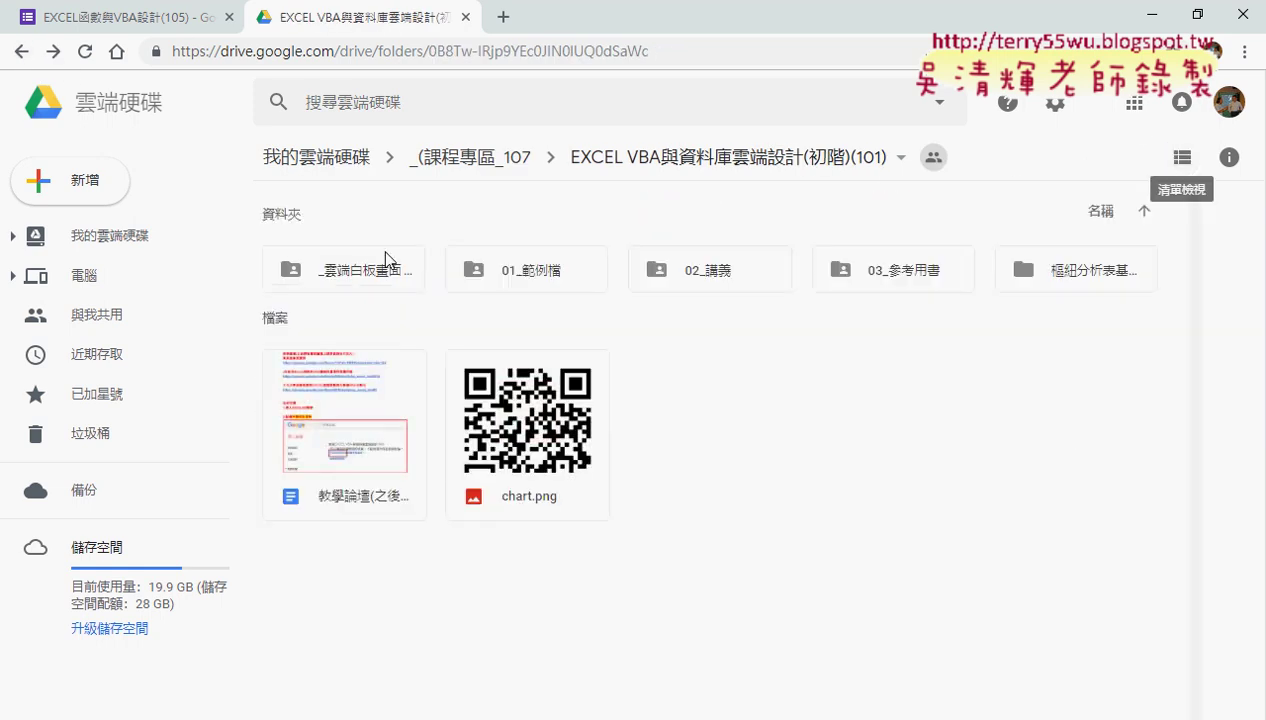
pyautogui.doubleClick(554, 275)
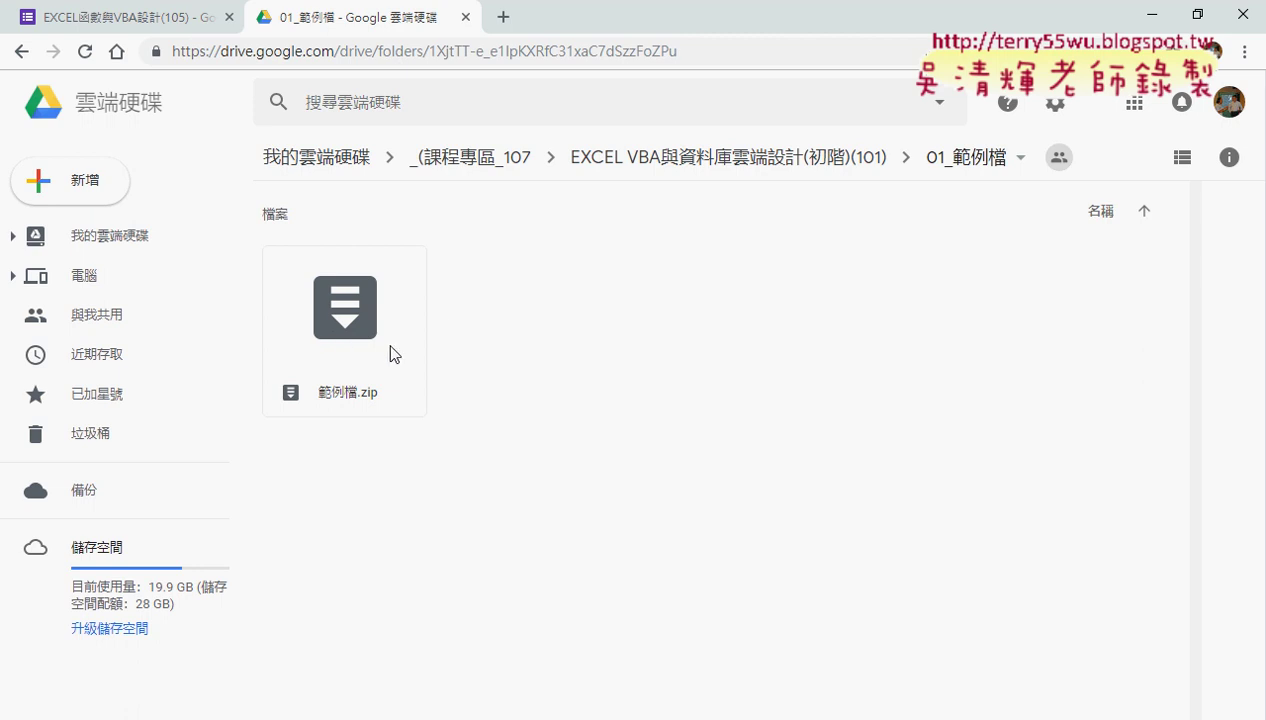
# Preview 範例檔.zip and download it to the computer
pyautogui.click(342, 345)
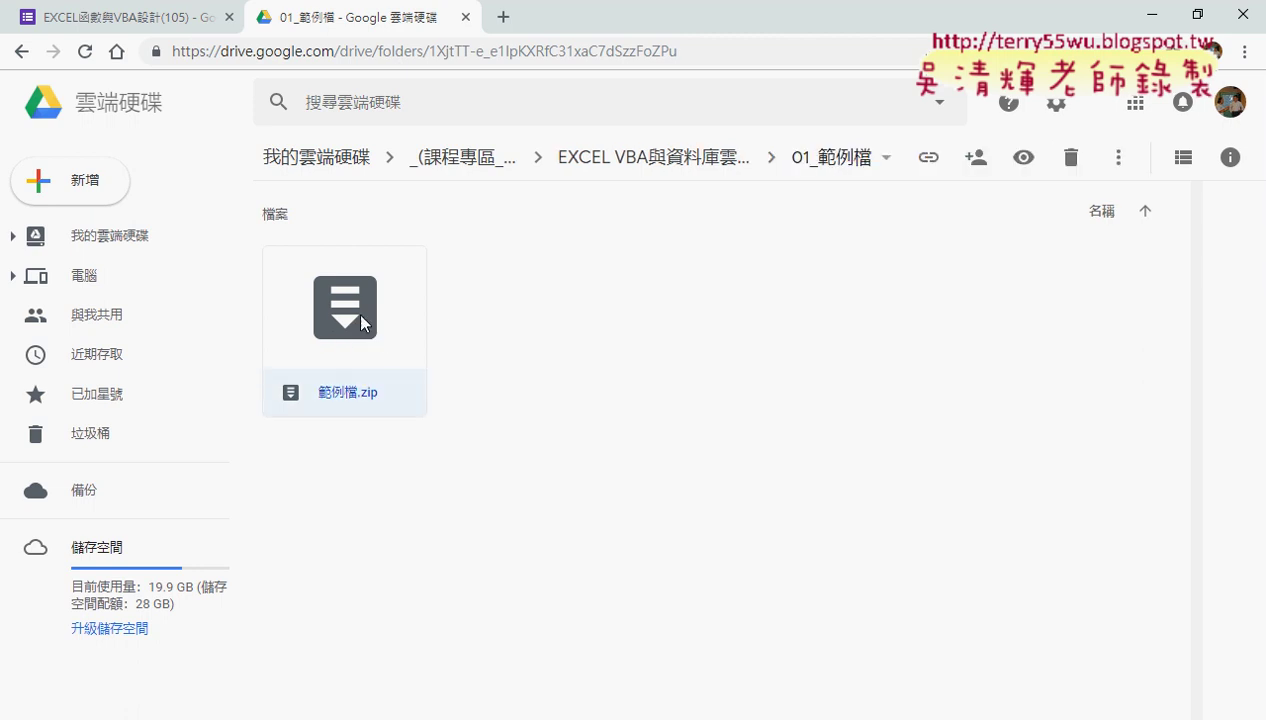
pyautogui.rightClick(360, 314)
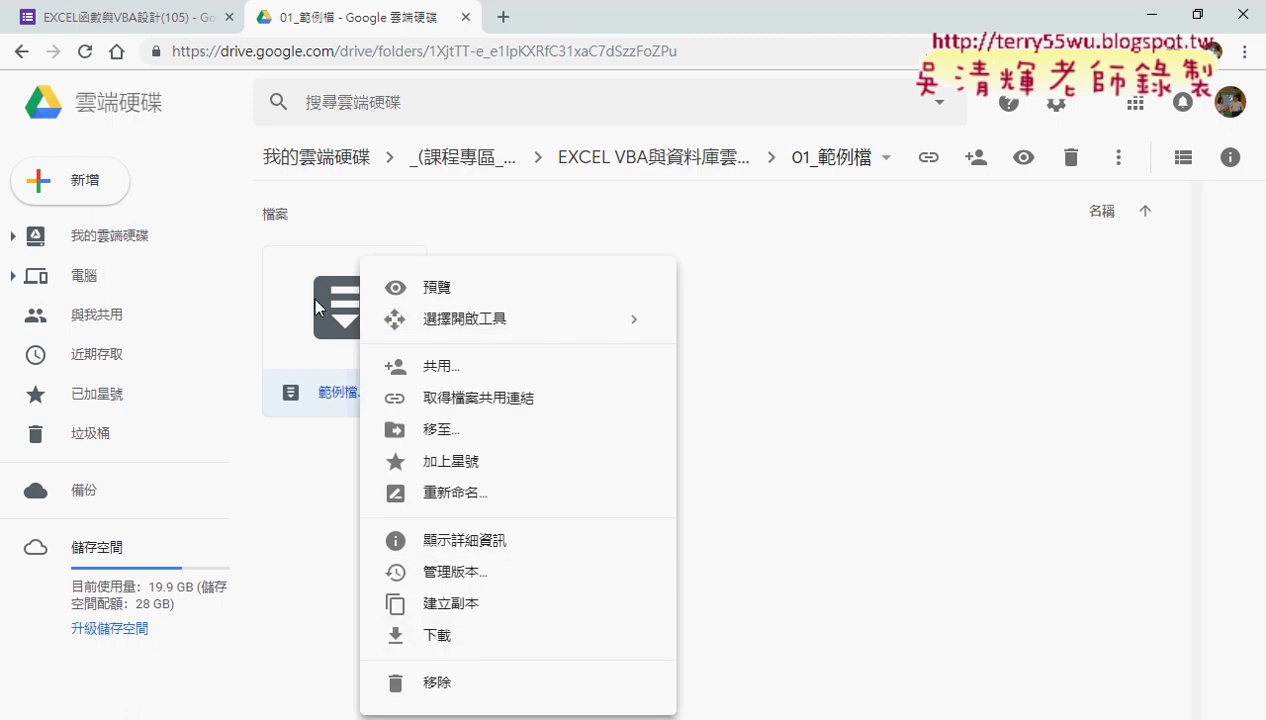
pyautogui.doubleClick(320, 303)
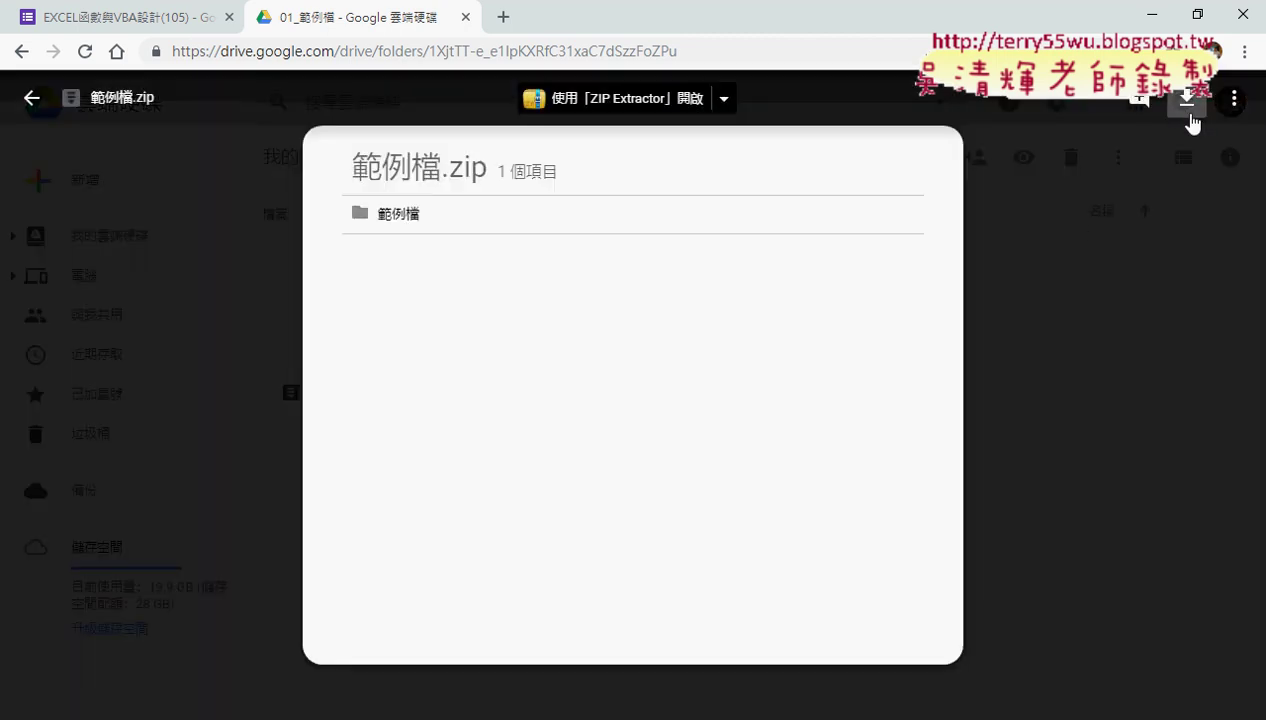
pyautogui.click(1187, 101)
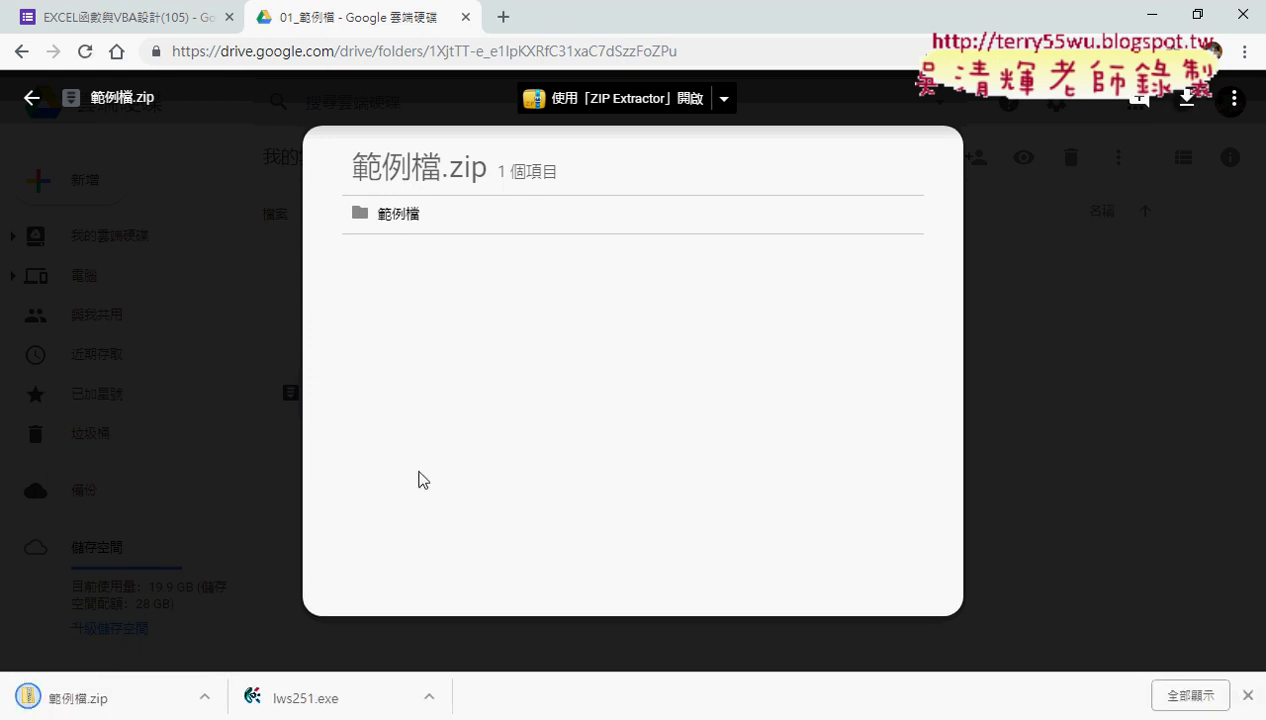
pyautogui.click(206, 698)
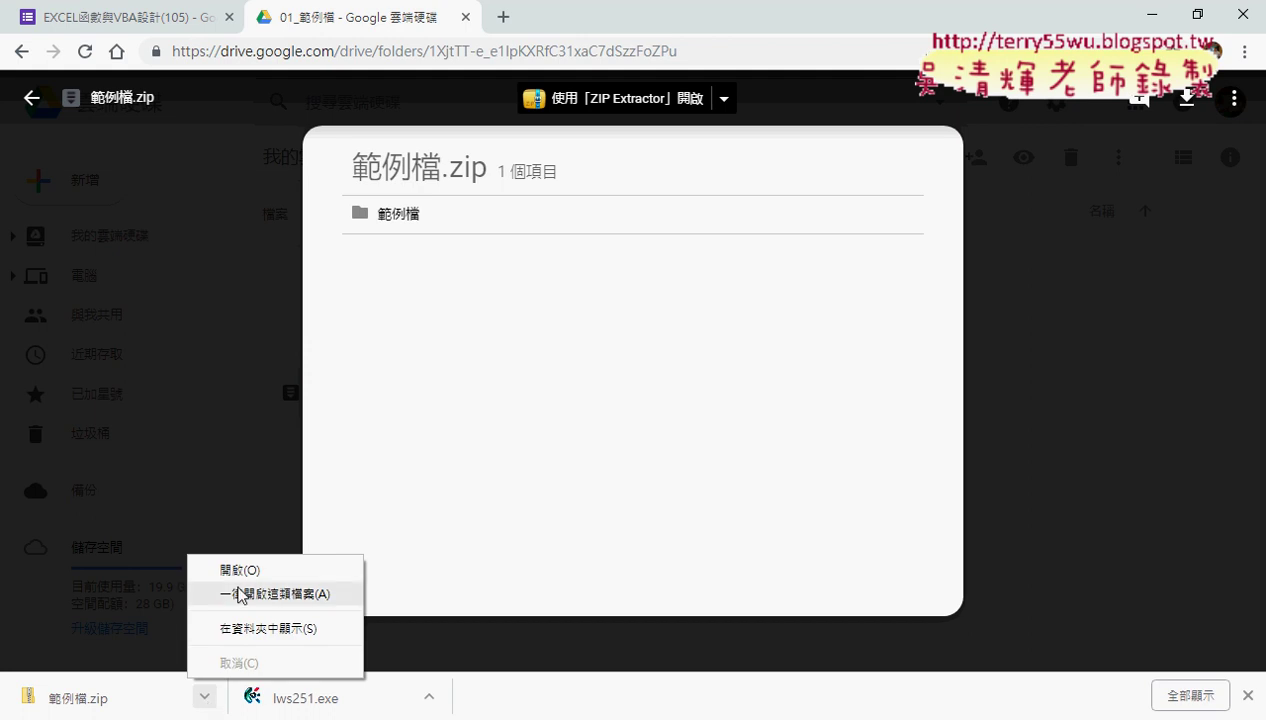
# Open the Downloads folder holding 範例檔.zip and clear the other windows off the desktop
pyautogui.click(268, 628)
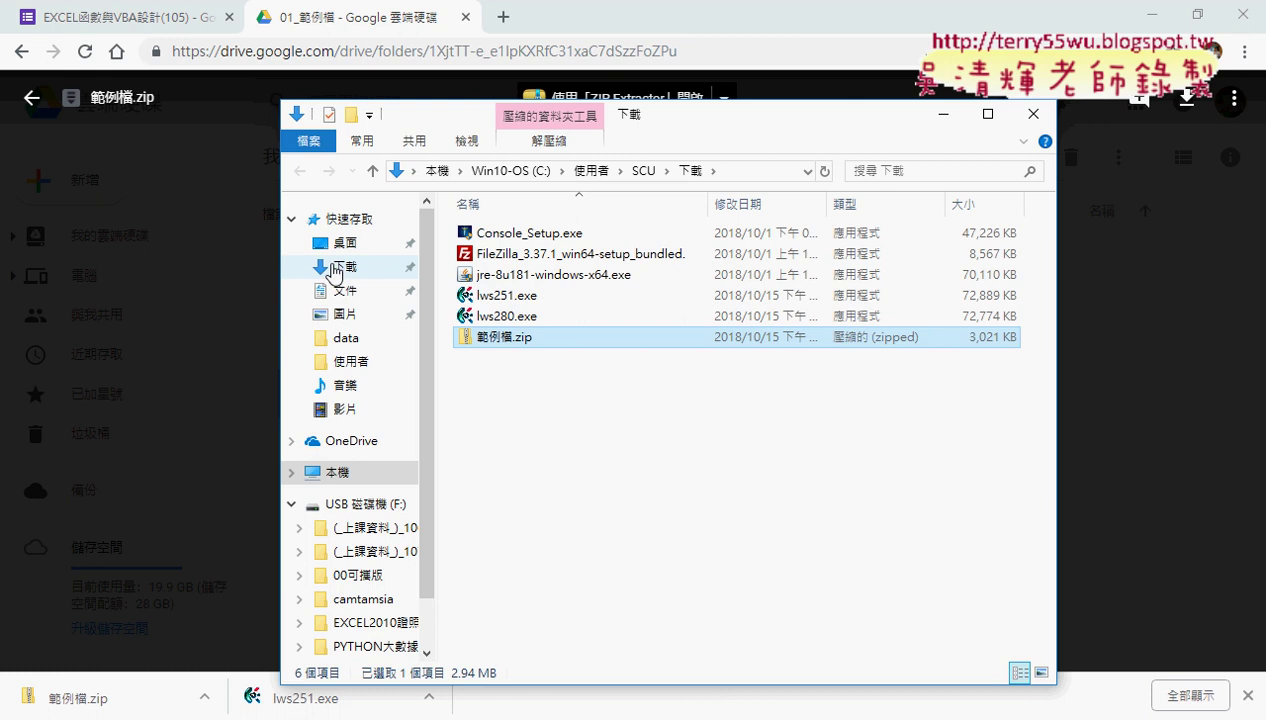
pyautogui.click(337, 268)
pyautogui.click(1156, 18)
pyautogui.click(1156, 18)
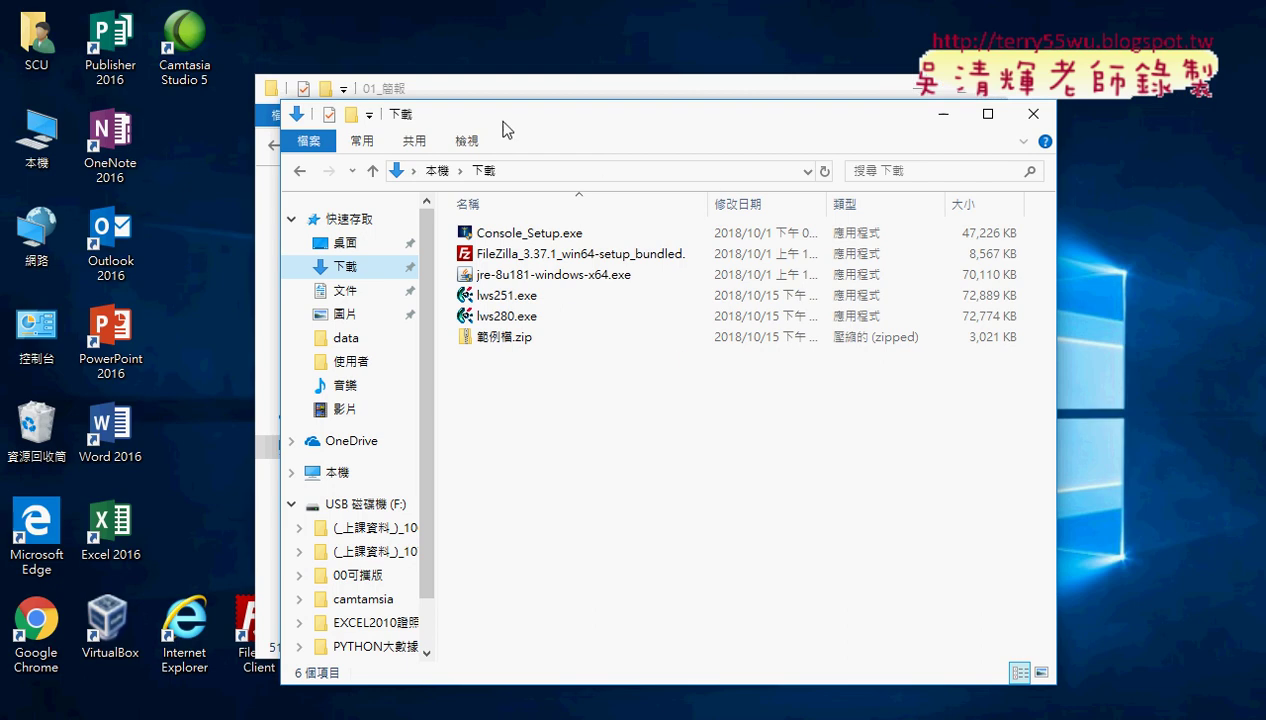
pyautogui.moveTo(557, 124); pyautogui.dragTo(686, 119)
pyautogui.click(903, 88)
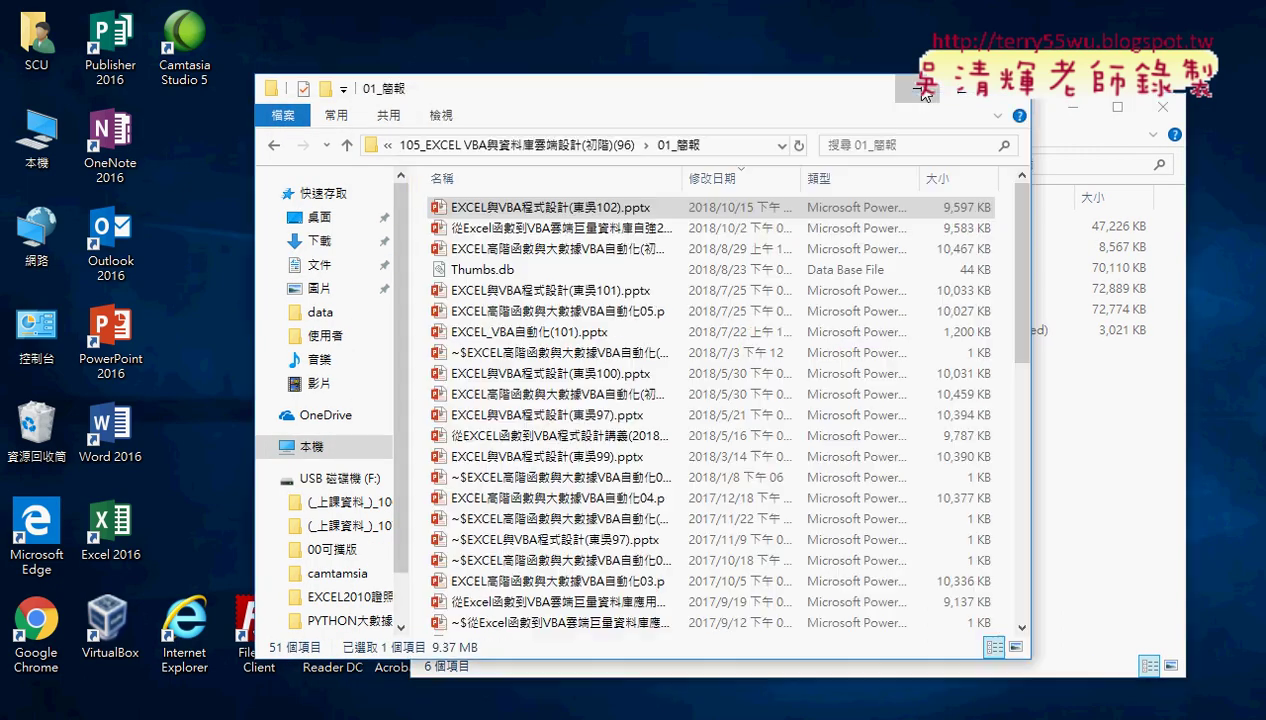
pyautogui.hotkey('alt', 'F4')
# Drag 範例檔.zip from Downloads onto the desktop and minimize Explorer
pyautogui.click(622, 333)
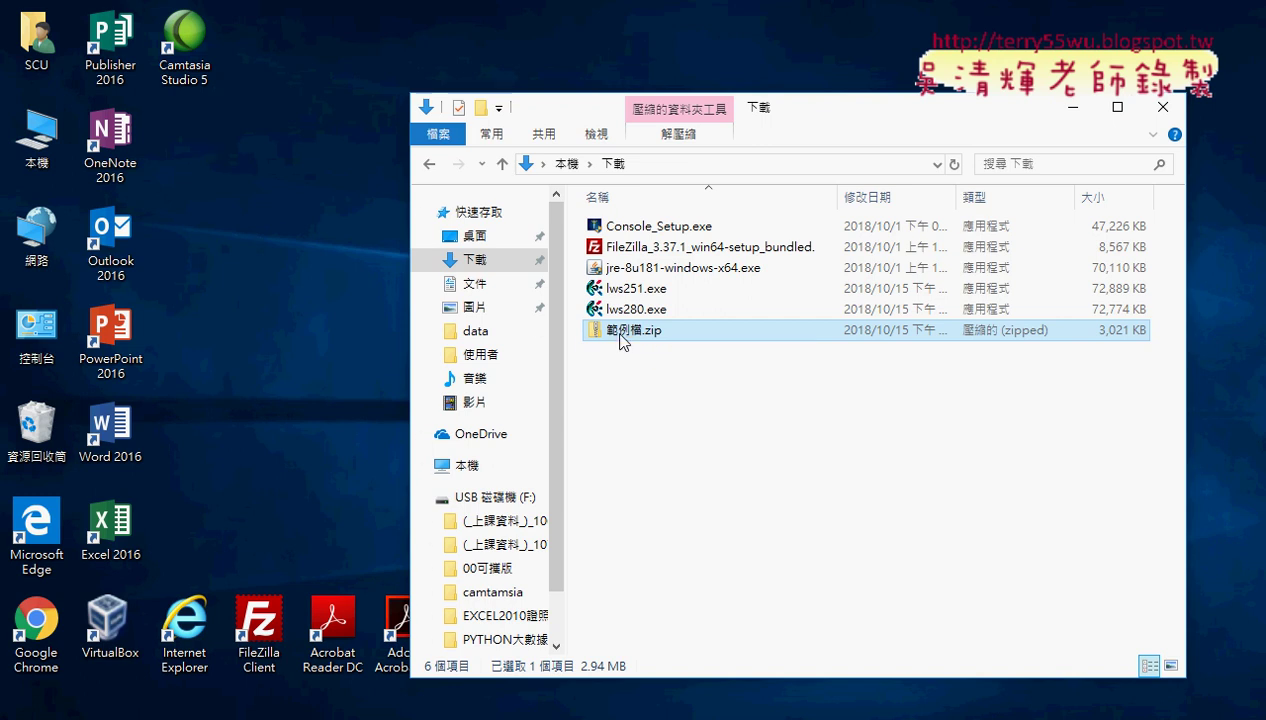
pyautogui.moveTo(620, 333); pyautogui.dragTo(285, 180)
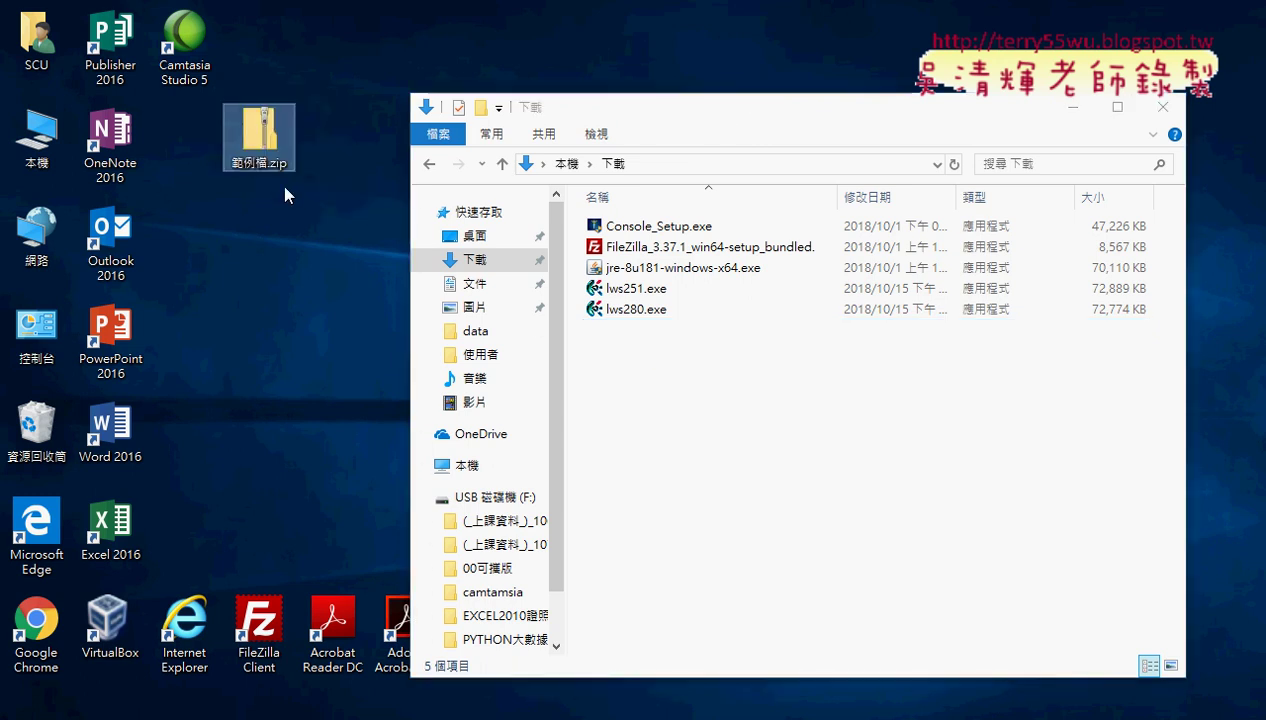
pyautogui.click(1072, 107)
# Extract everything in 範例檔.zip into the Desktop\範例檔 folder with 解壓縮全部
pyautogui.rightClick(255, 141)
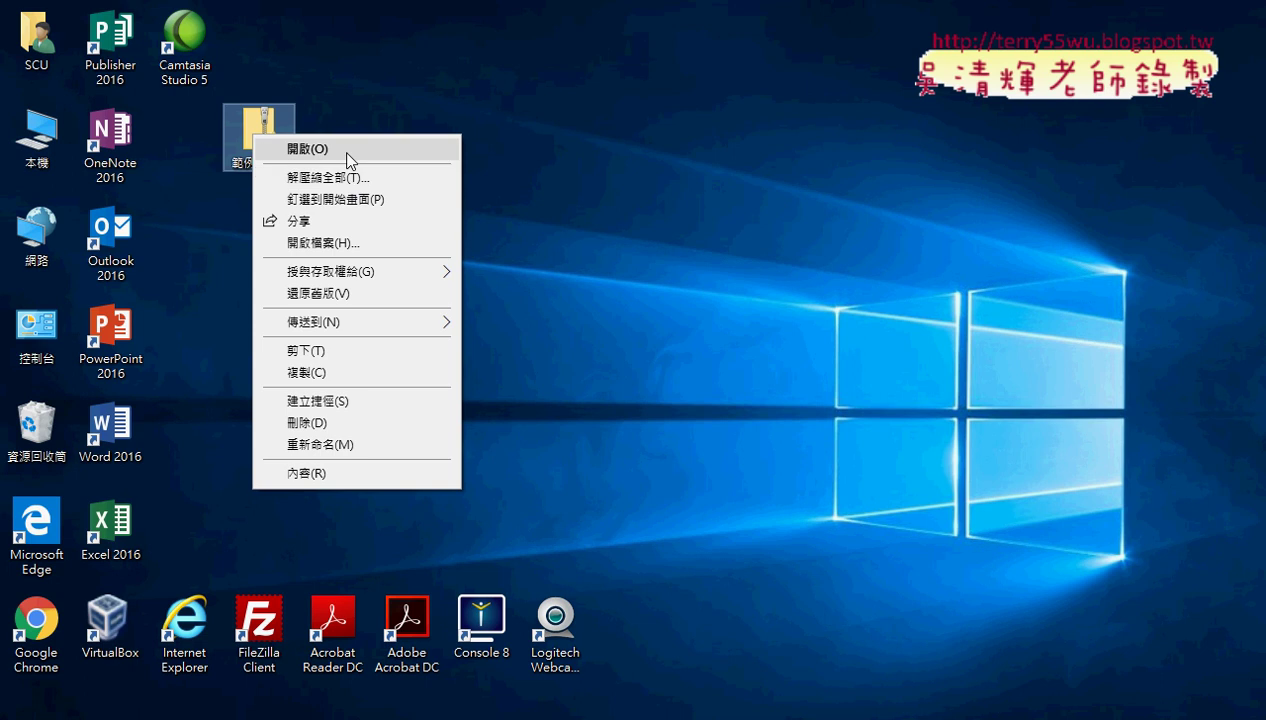
pyautogui.click(350, 181)
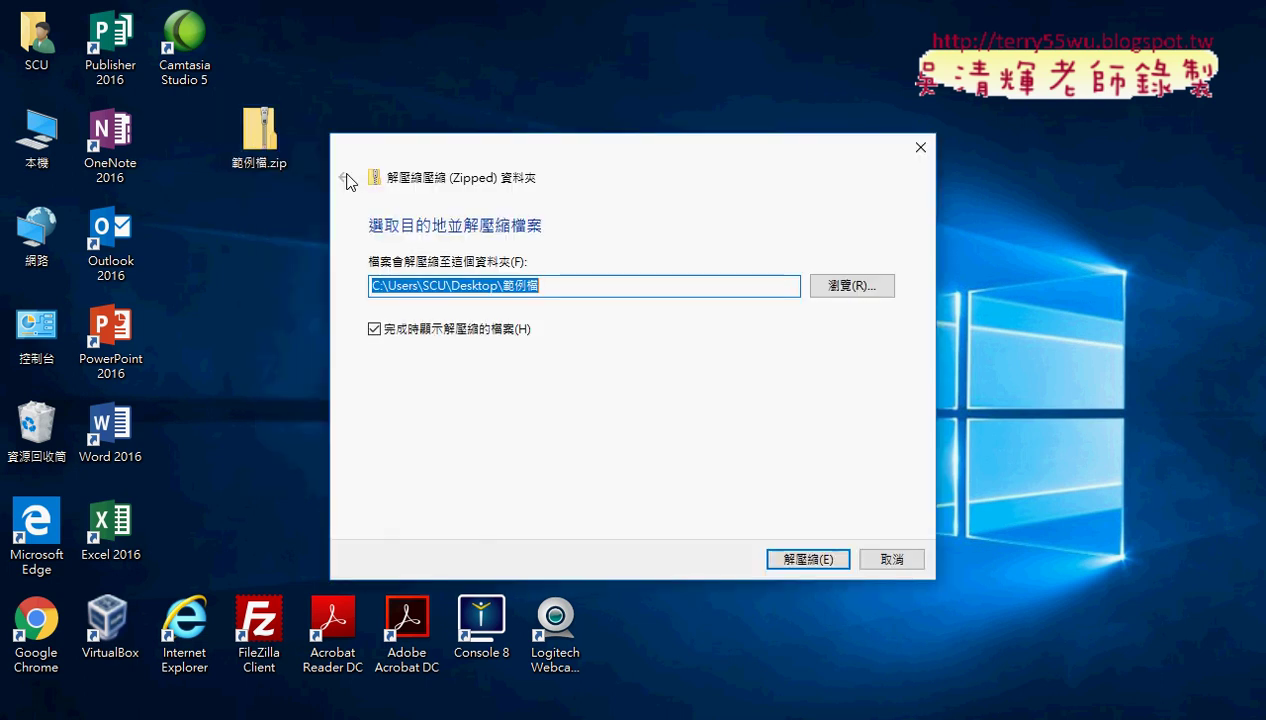
pyautogui.click(816, 561)
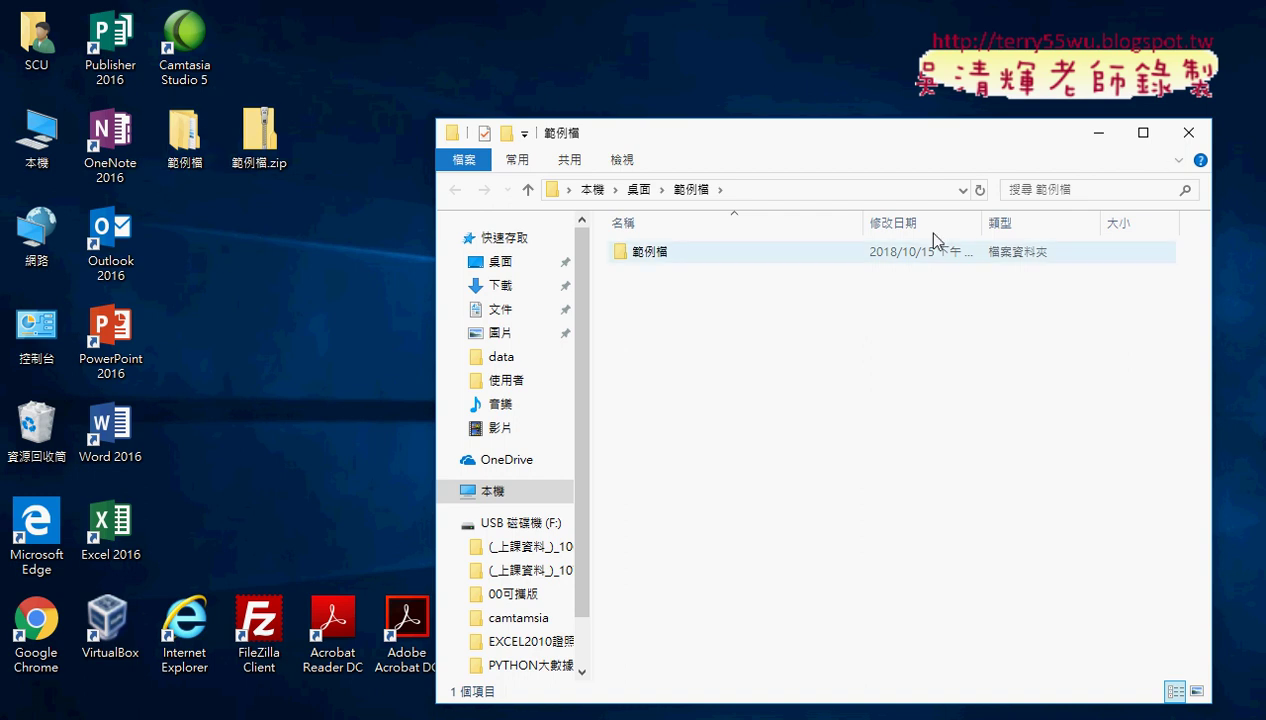
# Open the inner 範例檔 folder and select its five function folders
pyautogui.doubleClick(694, 254)
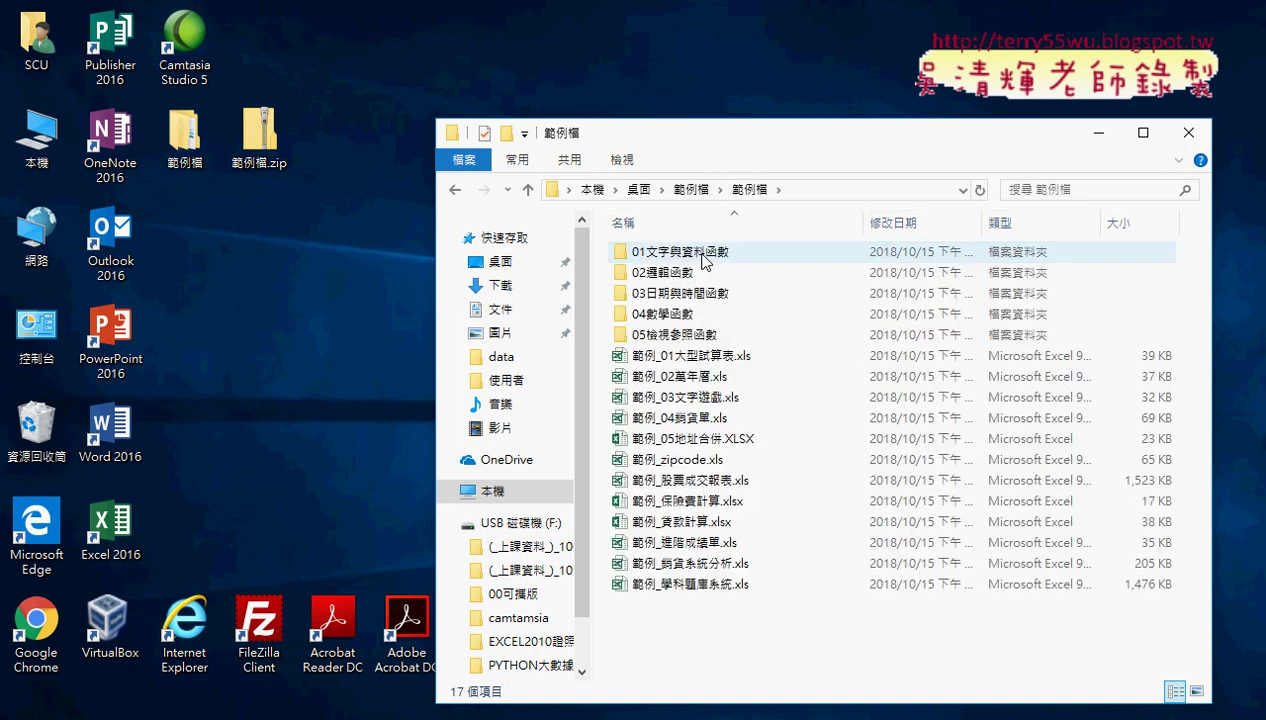
pyautogui.click(670, 255)
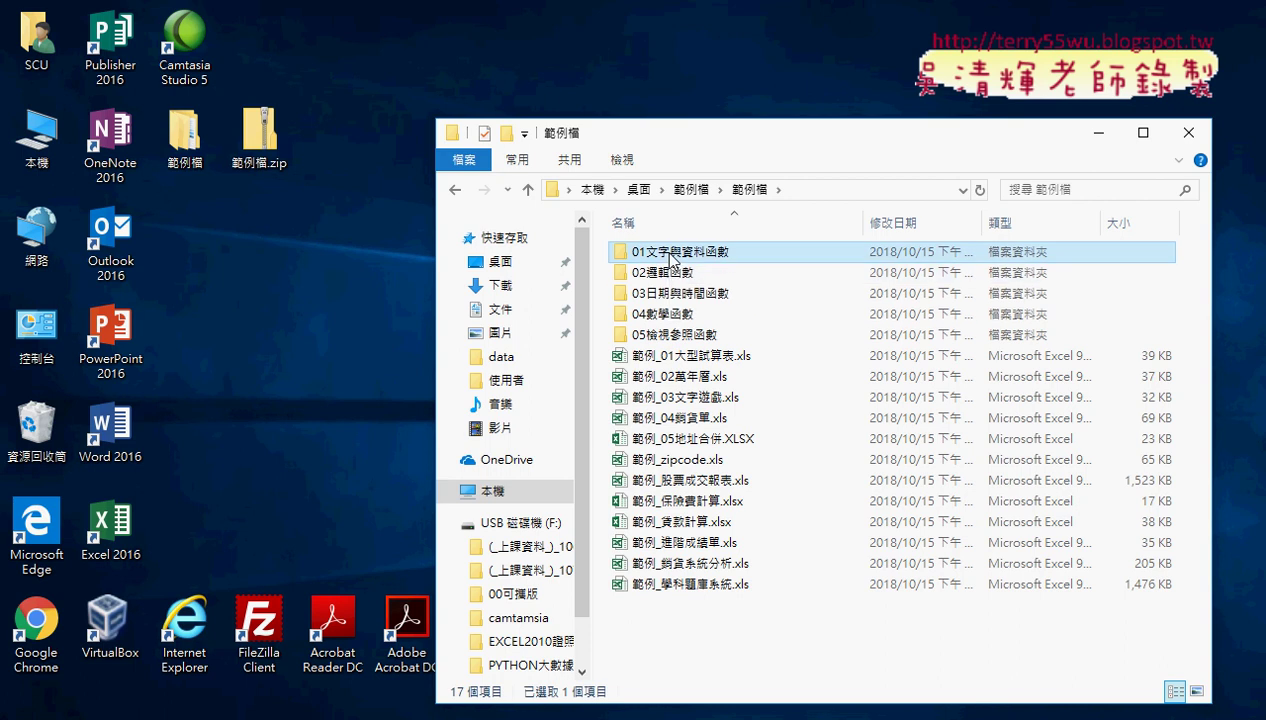
pyautogui.click(715, 337)
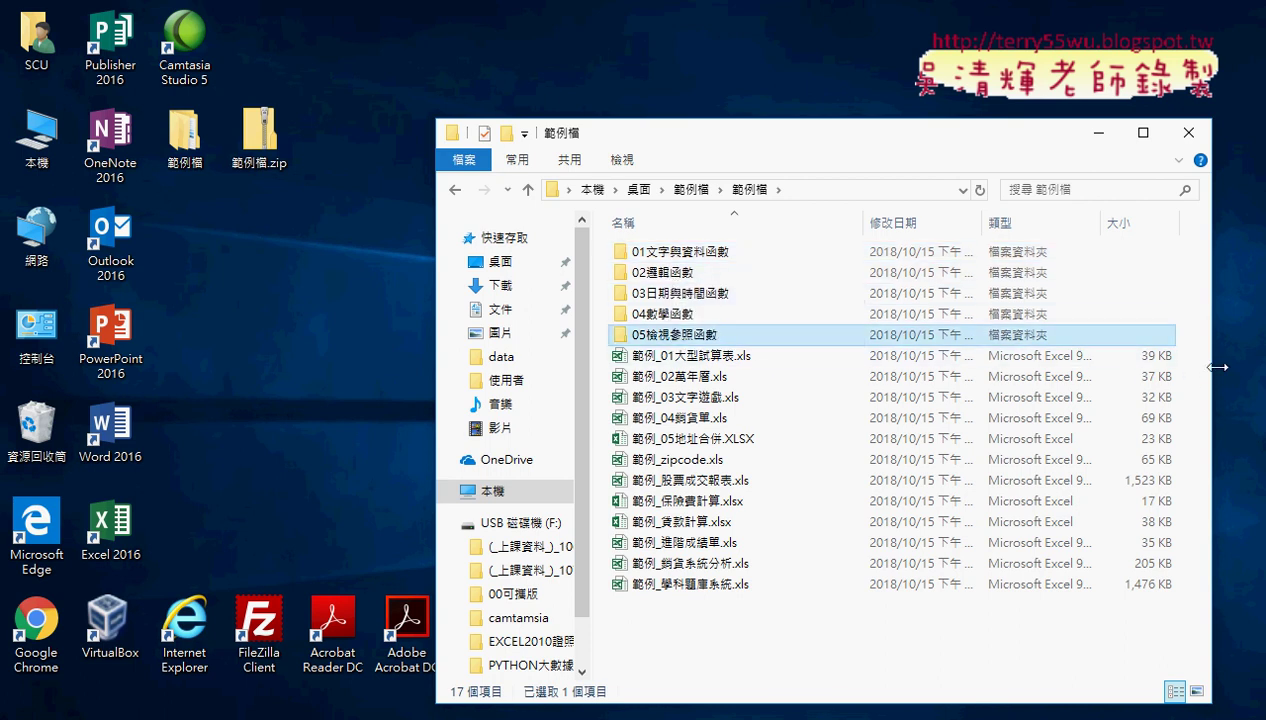
pyautogui.moveTo(1221, 366); pyautogui.dragTo(1258, 366)
pyautogui.moveTo(1226, 245); pyautogui.dragTo(697, 345)
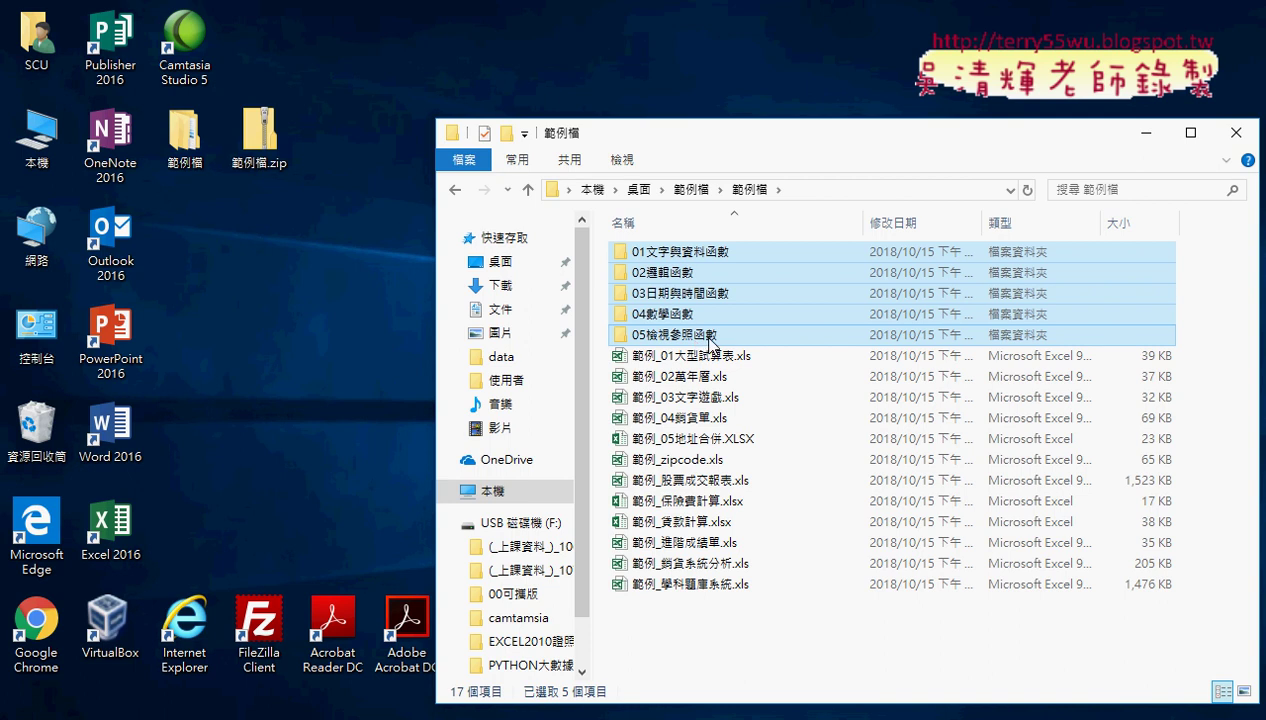
# Open the 01文字與資料函數 folder, going back to 範例檔 and reopening it once
pyautogui.click(716, 256)
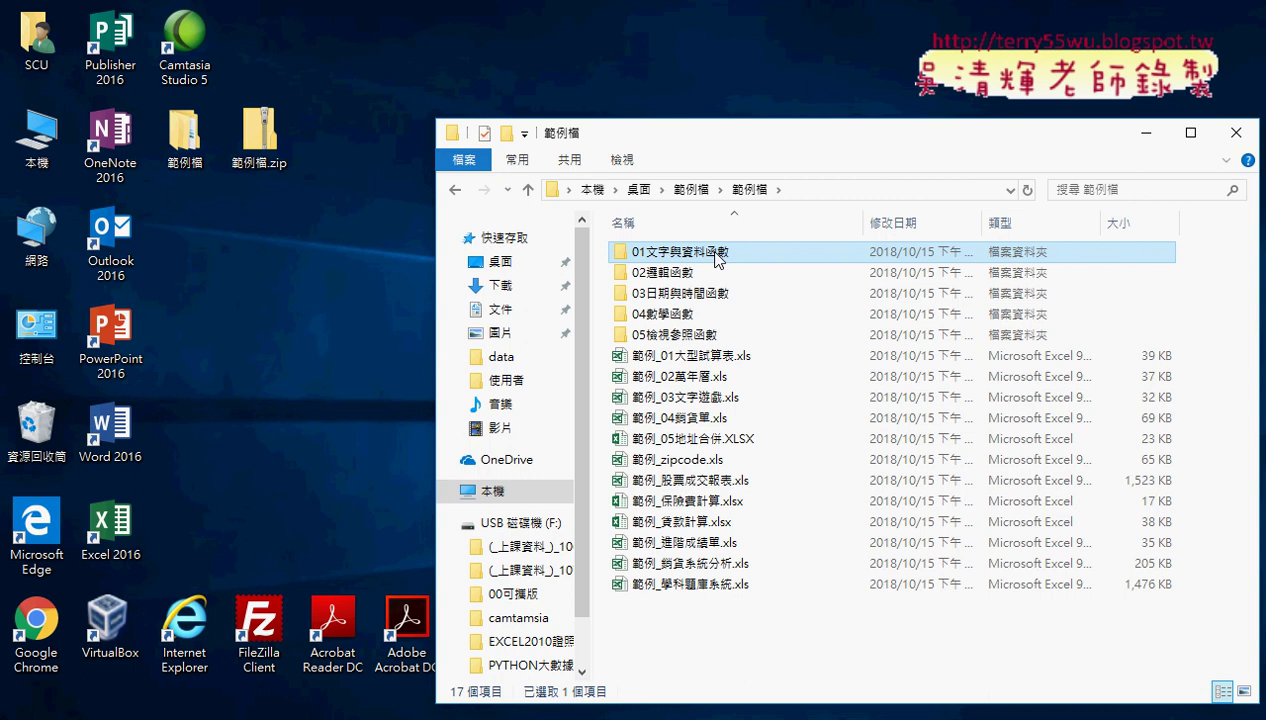
pyautogui.doubleClick(716, 256)
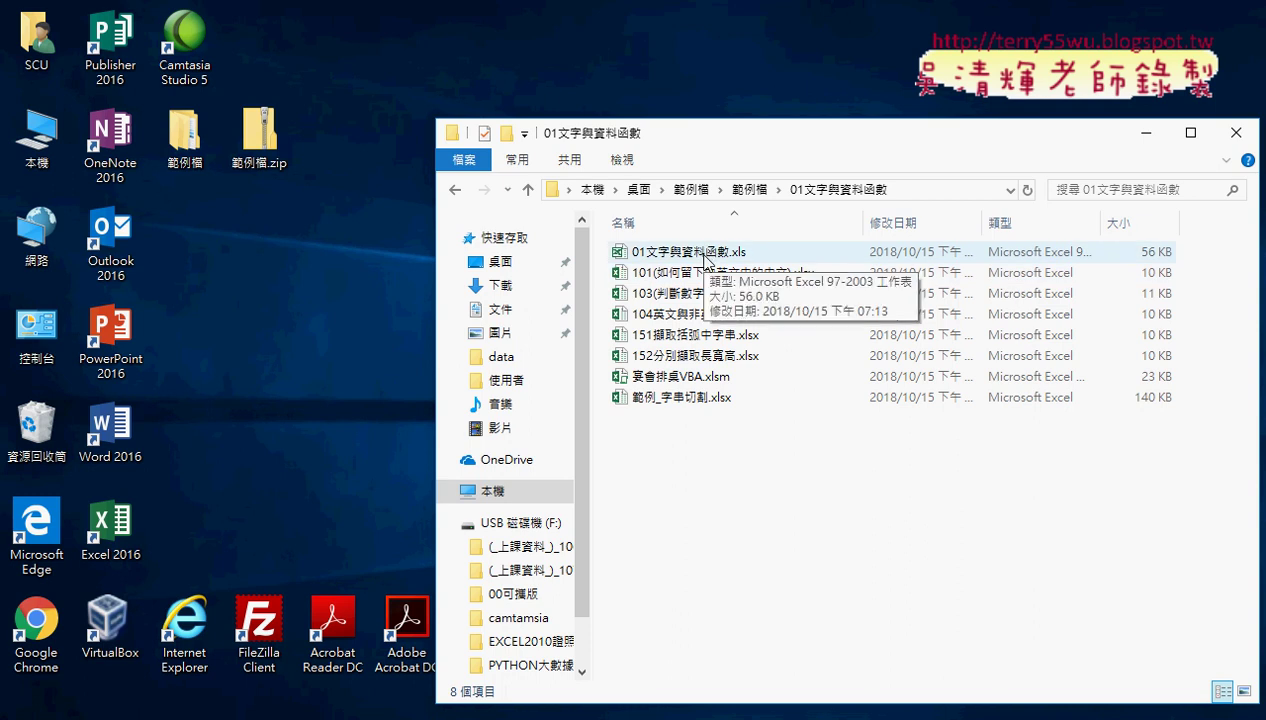
pyautogui.click(455, 189)
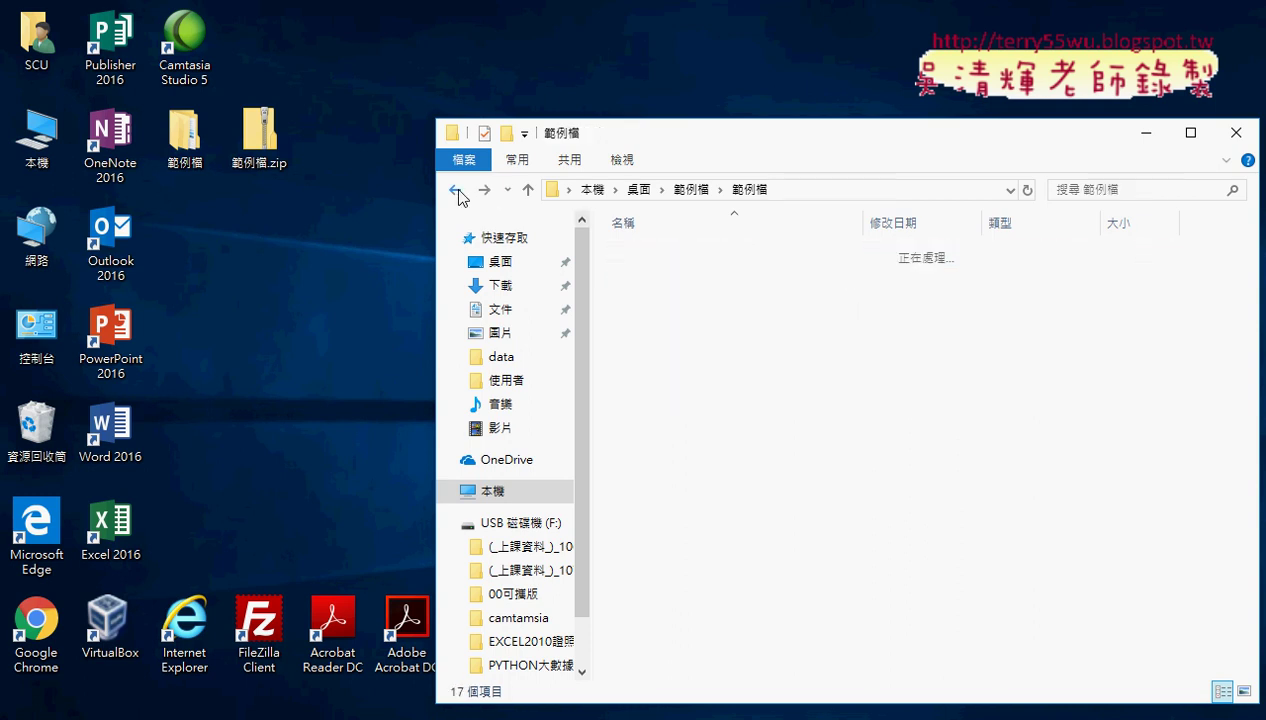
pyautogui.doubleClick(688, 256)
# Open 01文字與資料函數.xls in Excel and enable editing from Protected View
pyautogui.doubleClick(688, 256)
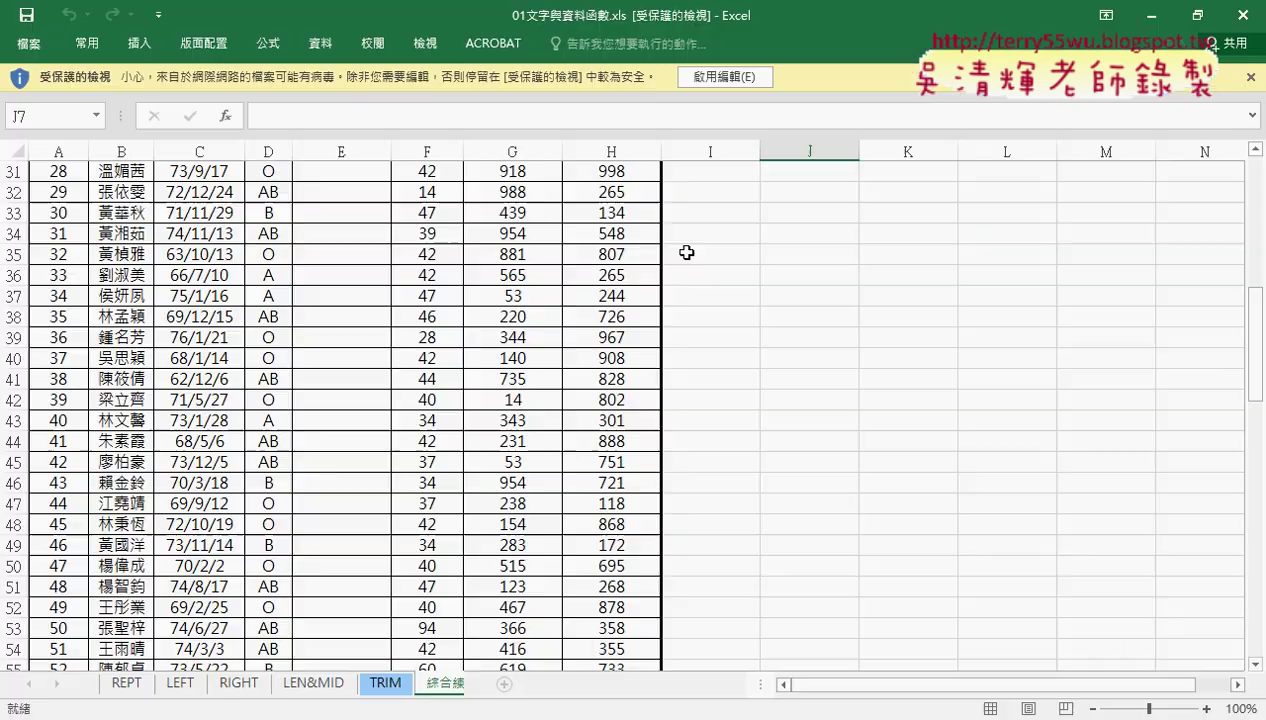
pyautogui.click(725, 77)
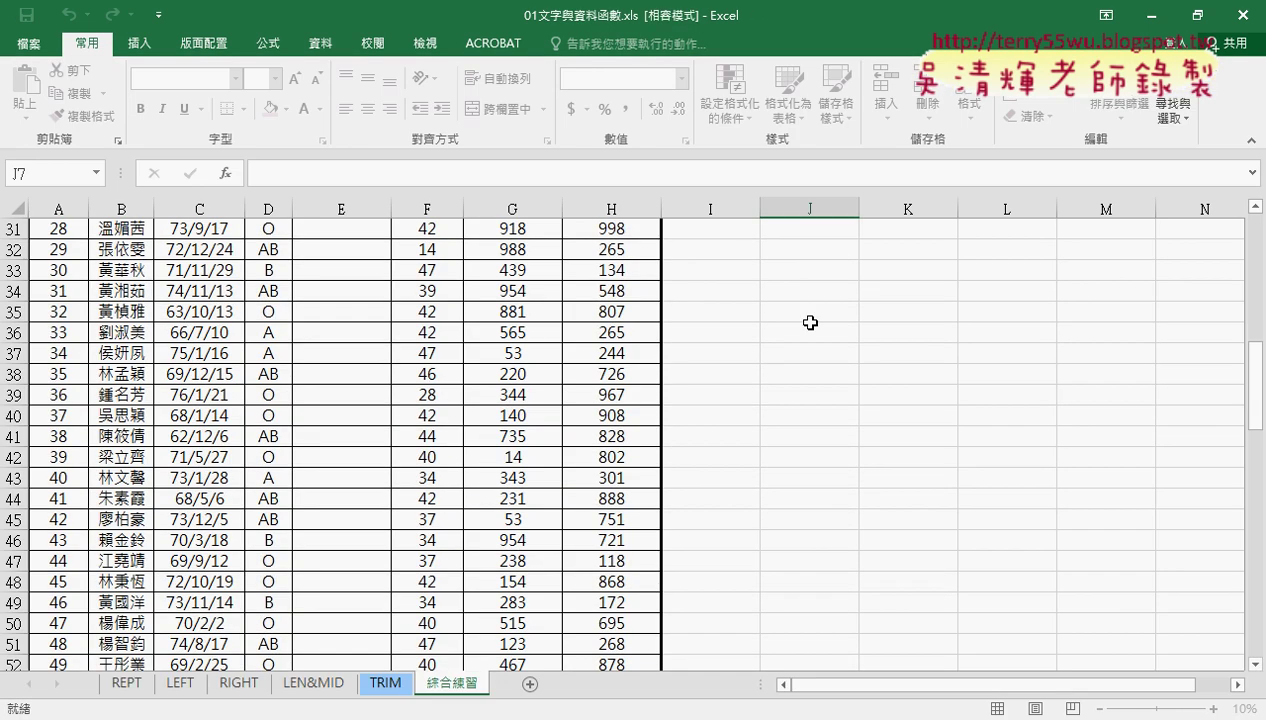
pyautogui.scroll(2, 805, 319)
pyautogui.scroll(7, 810, 322)
pyautogui.scroll(1, 810, 322)
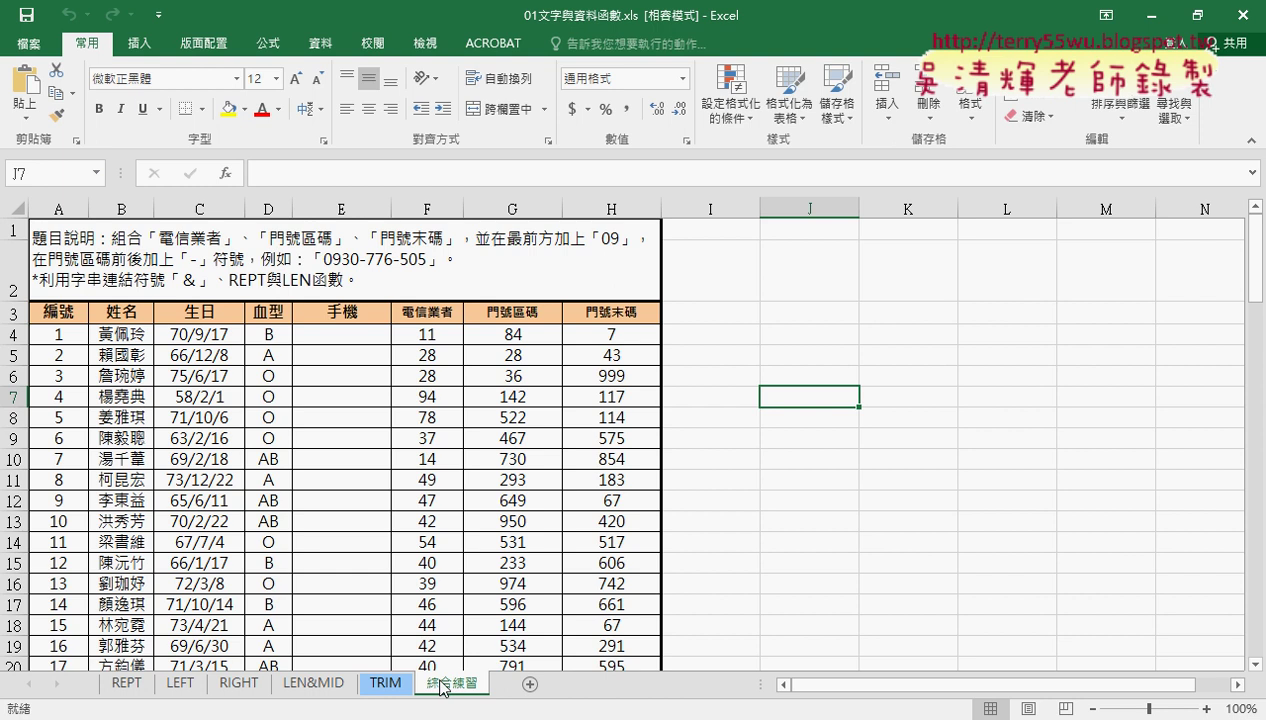
# Widen column E for the 手機 numbers, select F4:H4, then select cell E4
pyautogui.moveTo(390, 208); pyautogui.dragTo(421, 208)
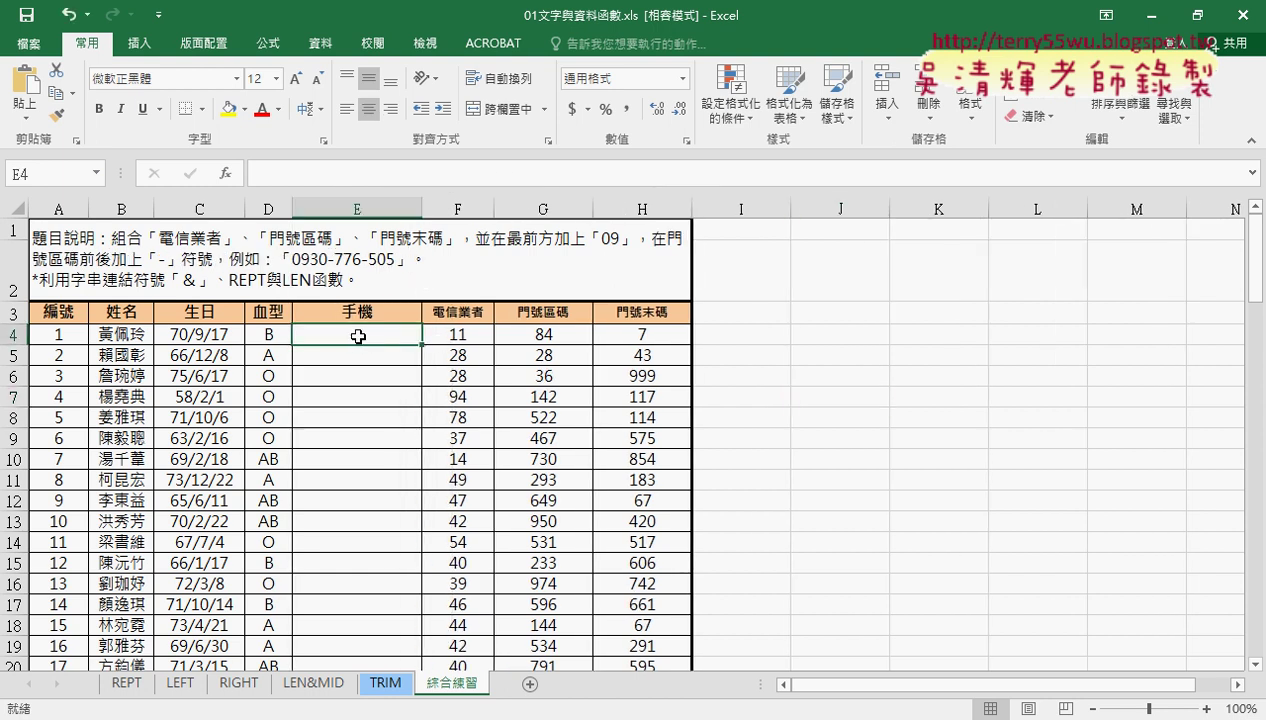
pyautogui.moveTo(448, 334); pyautogui.dragTo(643, 334)
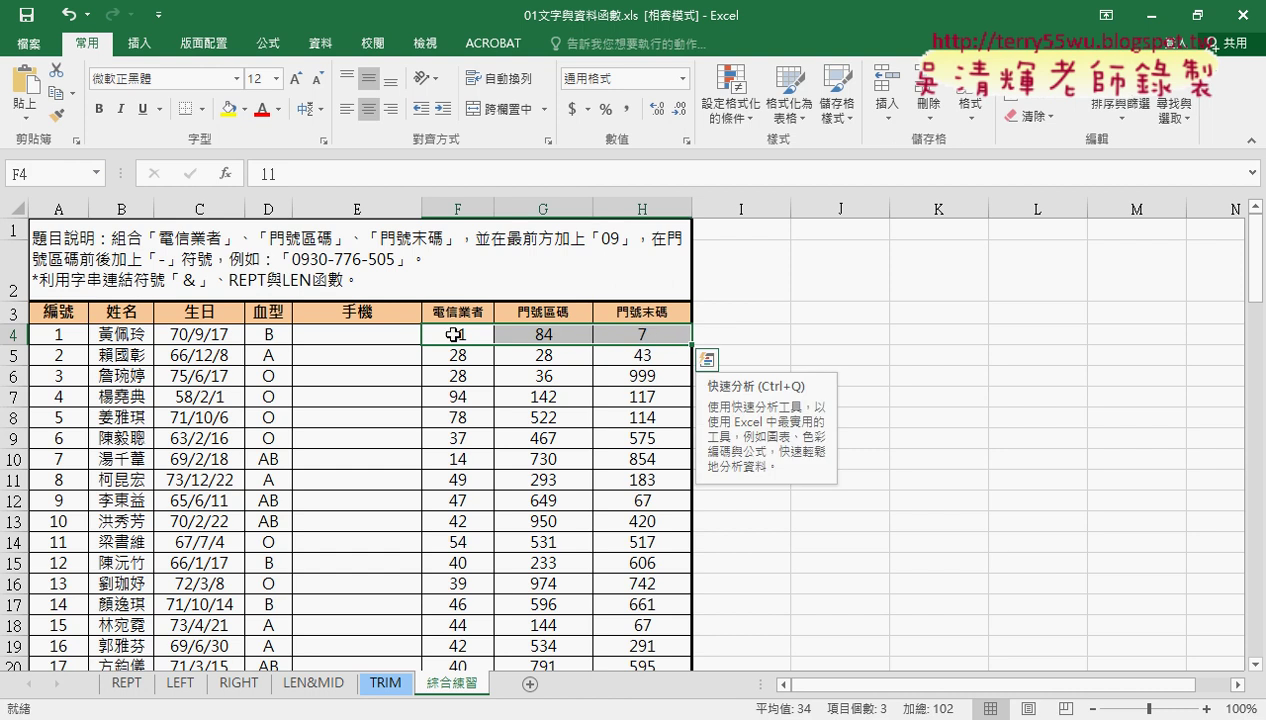
pyautogui.click(364, 334)
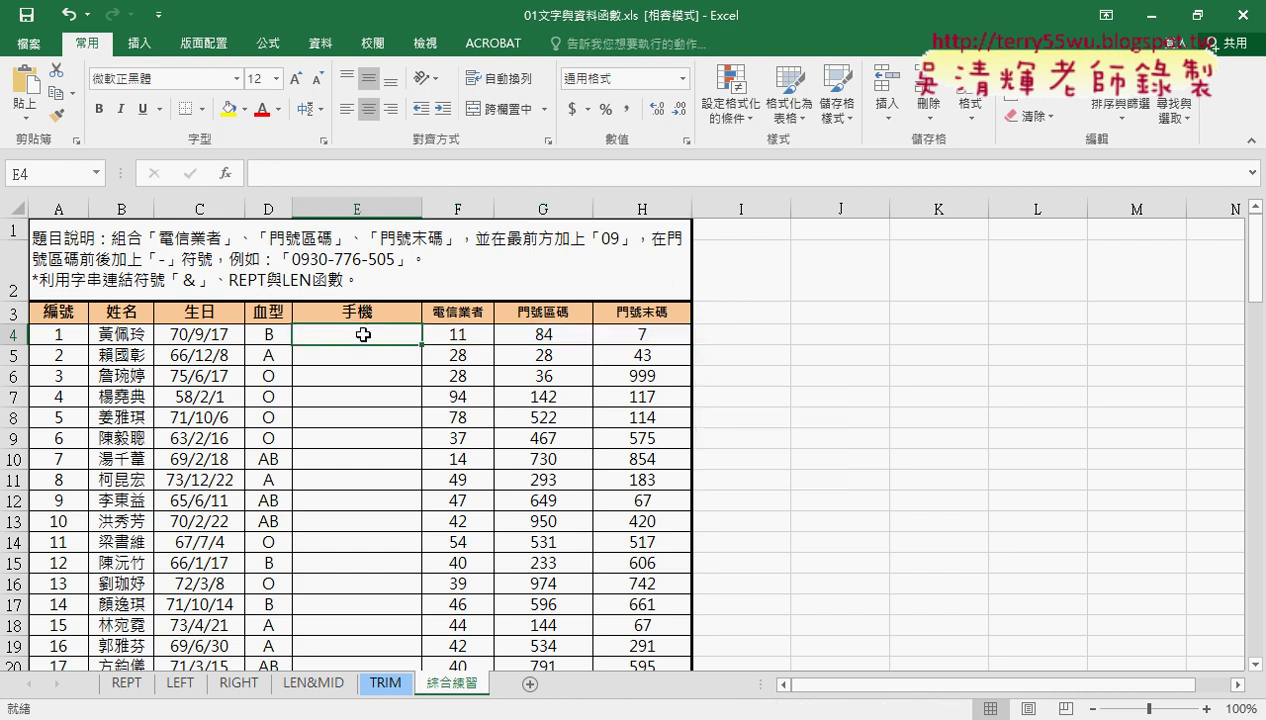
pyautogui.moveTo(402, 272); pyautogui.dragTo(400, 255)
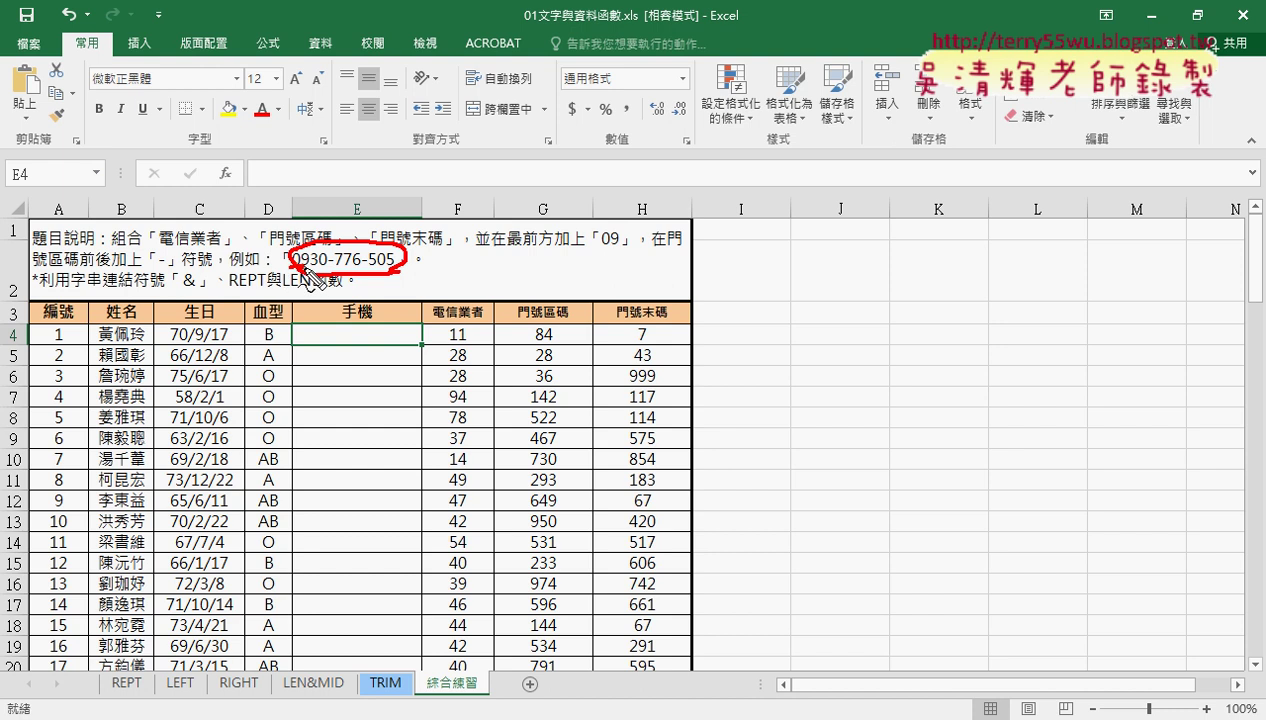
pyautogui.moveTo(302, 268); pyautogui.dragTo(332, 268)
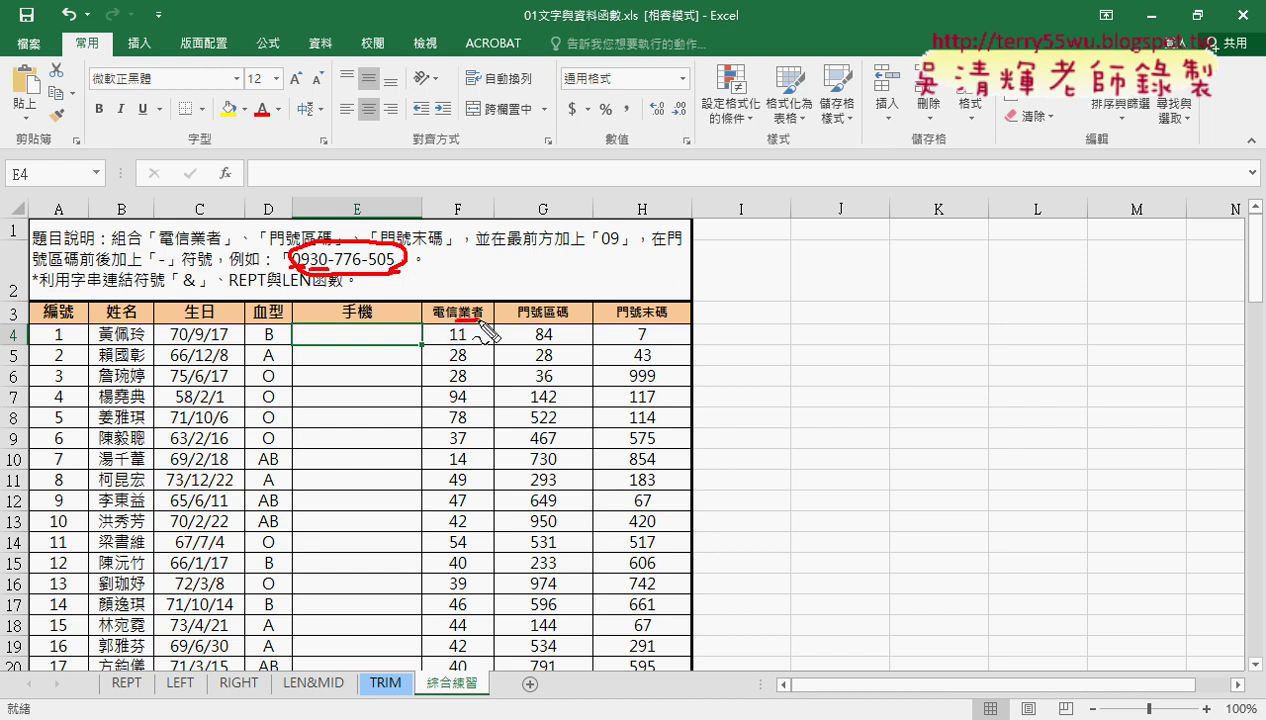
pyautogui.moveTo(460, 321)
pyautogui.mouseDown()
pyautogui.moveTo(484, 321)
pyautogui.moveTo(467, 352)
pyautogui.mouseUp()
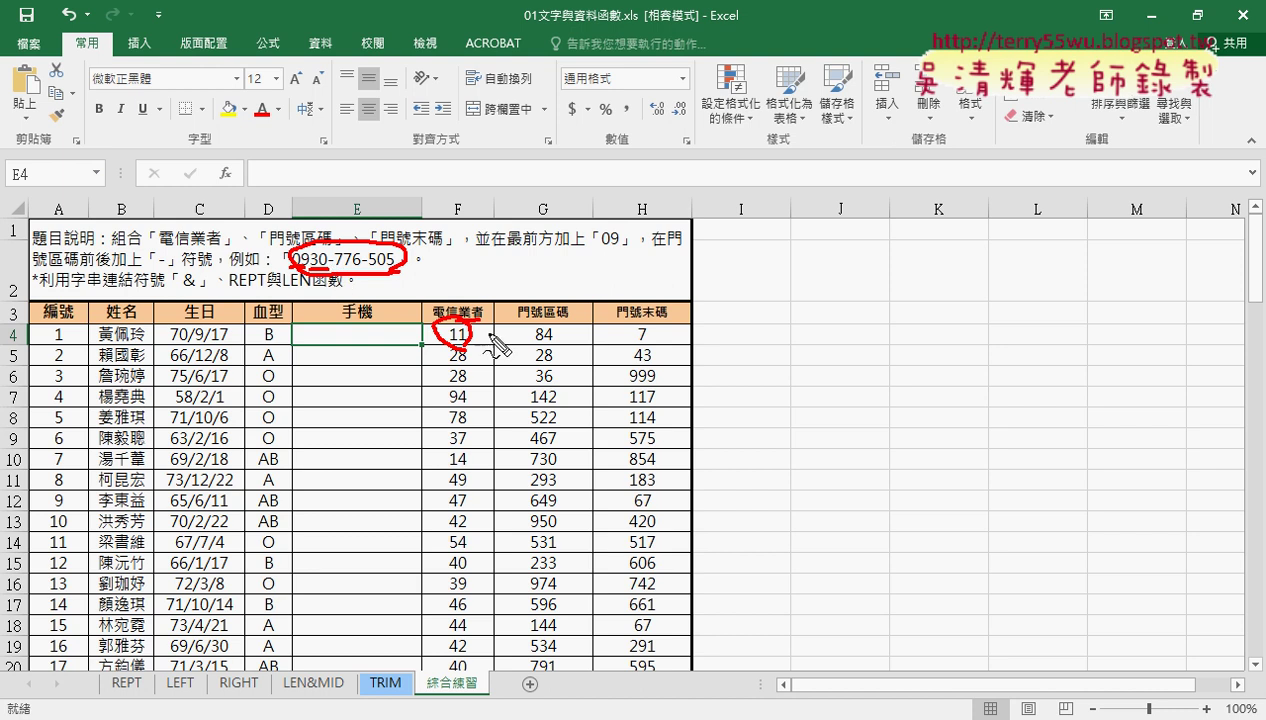
pyautogui.moveTo(324, 268); pyautogui.dragTo(352, 266)
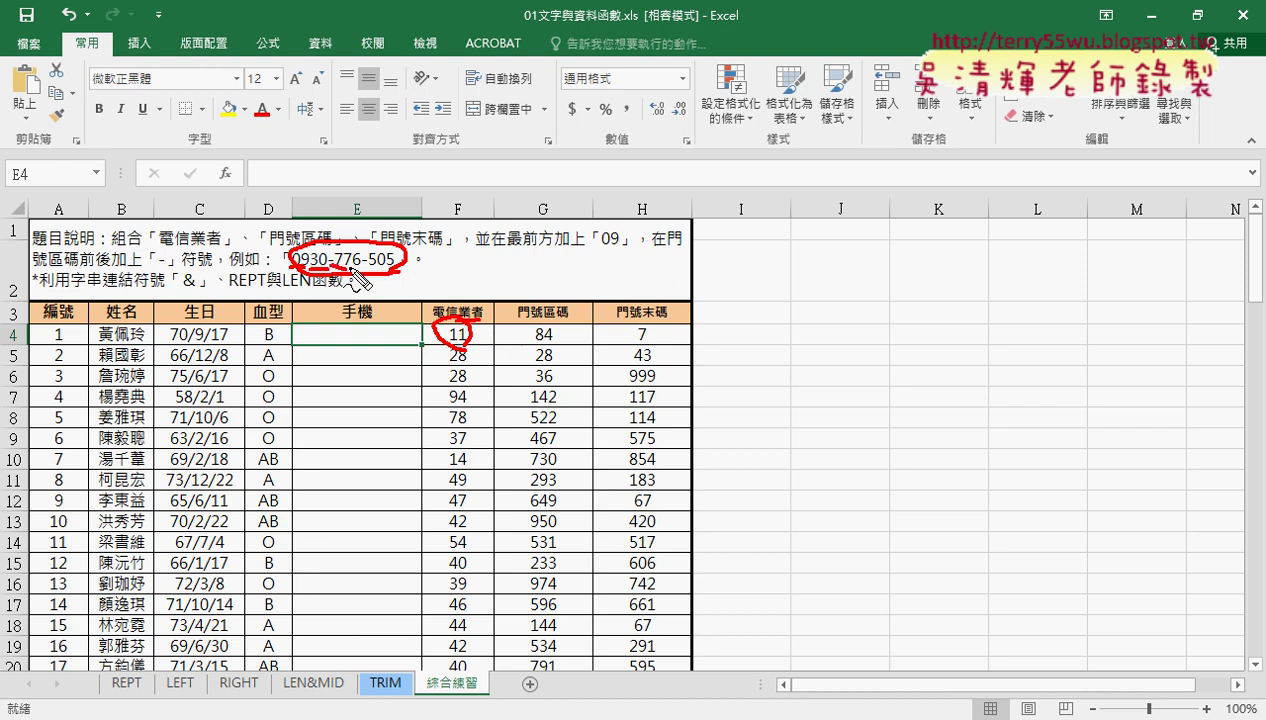
# Underline 84 in G4 and 7 in H4, mark answer cell E4, and circle the formula bar
pyautogui.moveTo(538, 342); pyautogui.dragTo(552, 341)
pyautogui.moveTo(634, 344); pyautogui.dragTo(648, 344)
pyautogui.moveTo(586, 336); pyautogui.dragTo(608, 335)
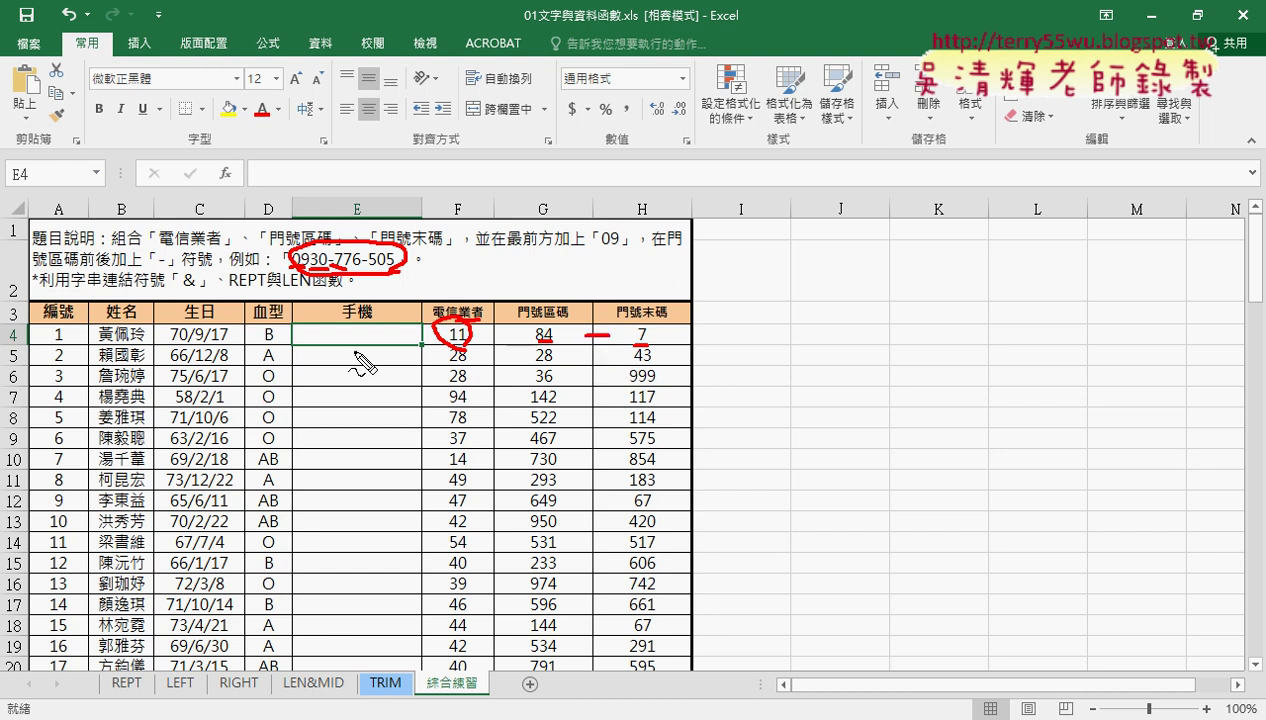
pyautogui.moveTo(390, 353)
pyautogui.mouseDown()
pyautogui.moveTo(345, 356)
pyautogui.moveTo(410, 352)
pyautogui.mouseUp()
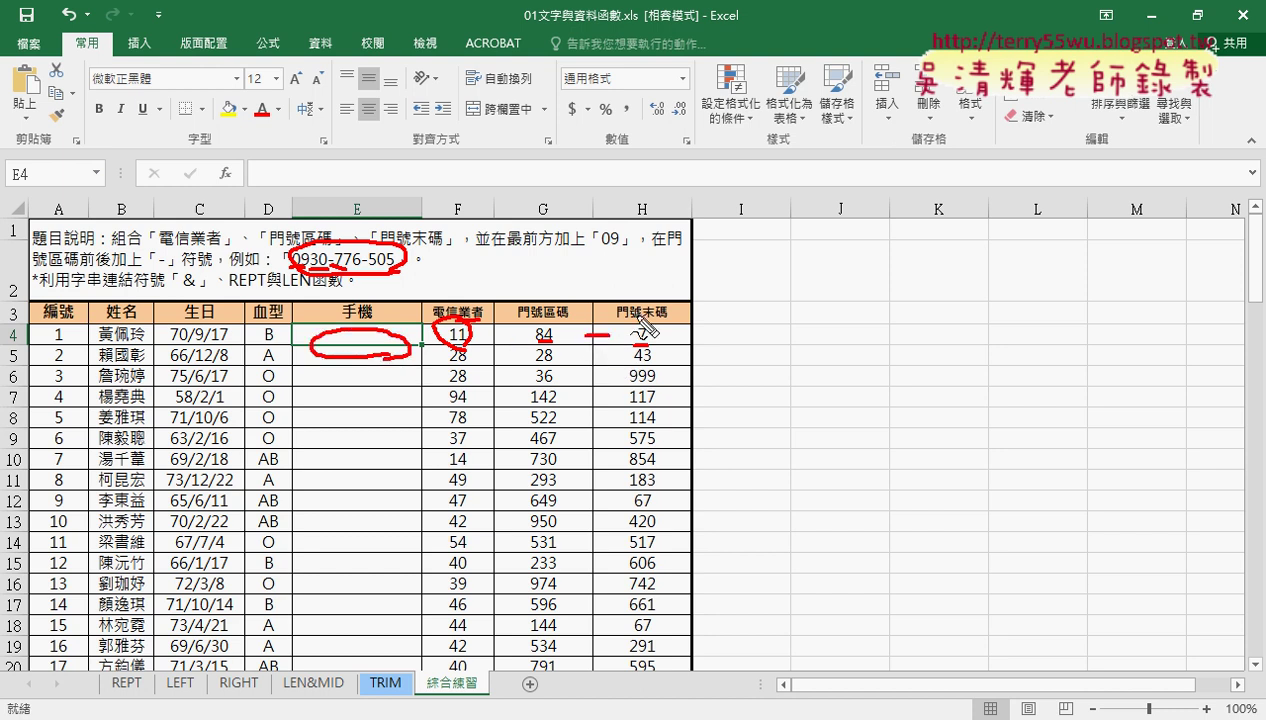
pyautogui.moveTo(555, 296)
pyautogui.mouseDown()
pyautogui.moveTo(480, 263)
pyautogui.moveTo(385, 312)
pyautogui.moveTo(398, 309)
pyautogui.mouseUp()
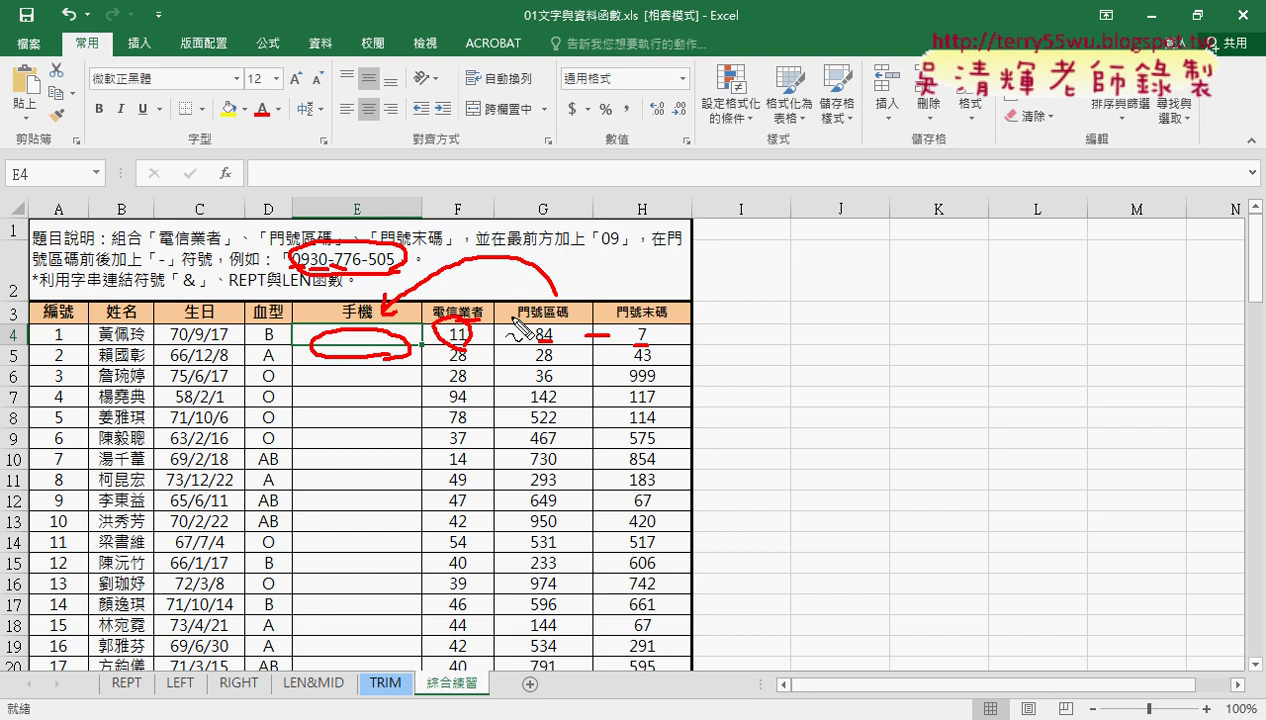
pyautogui.moveTo(335, 193); pyautogui.dragTo(370, 188)
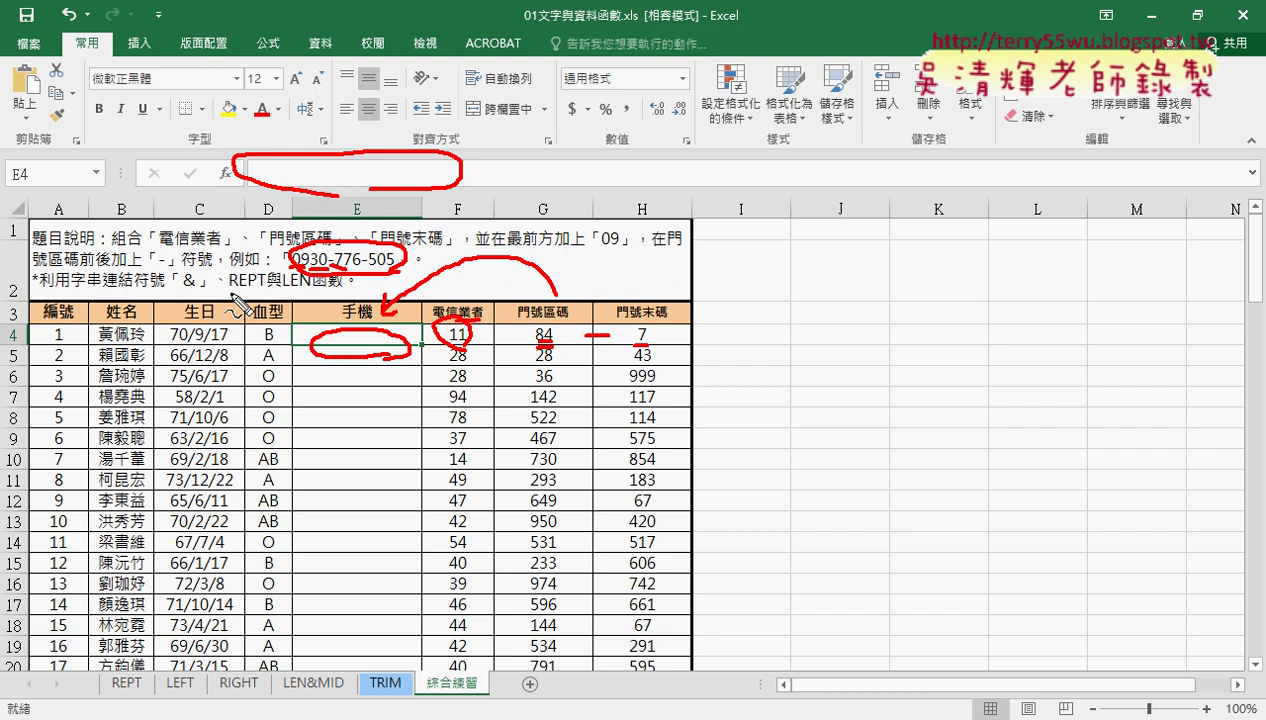
# Underline the REPT hint and sketch 0, = and 3- notes around the code columns
pyautogui.moveTo(229, 296); pyautogui.dragTo(341, 297)
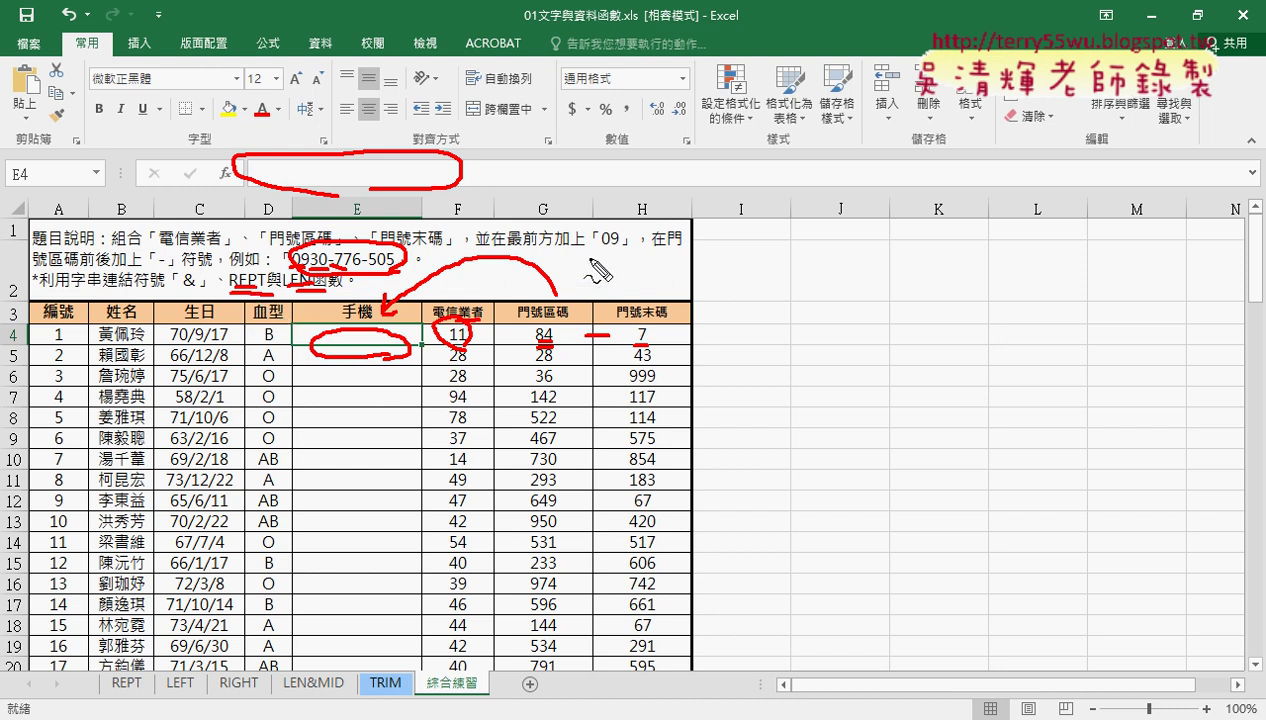
pyautogui.moveTo(600, 252); pyautogui.dragTo(594, 256)
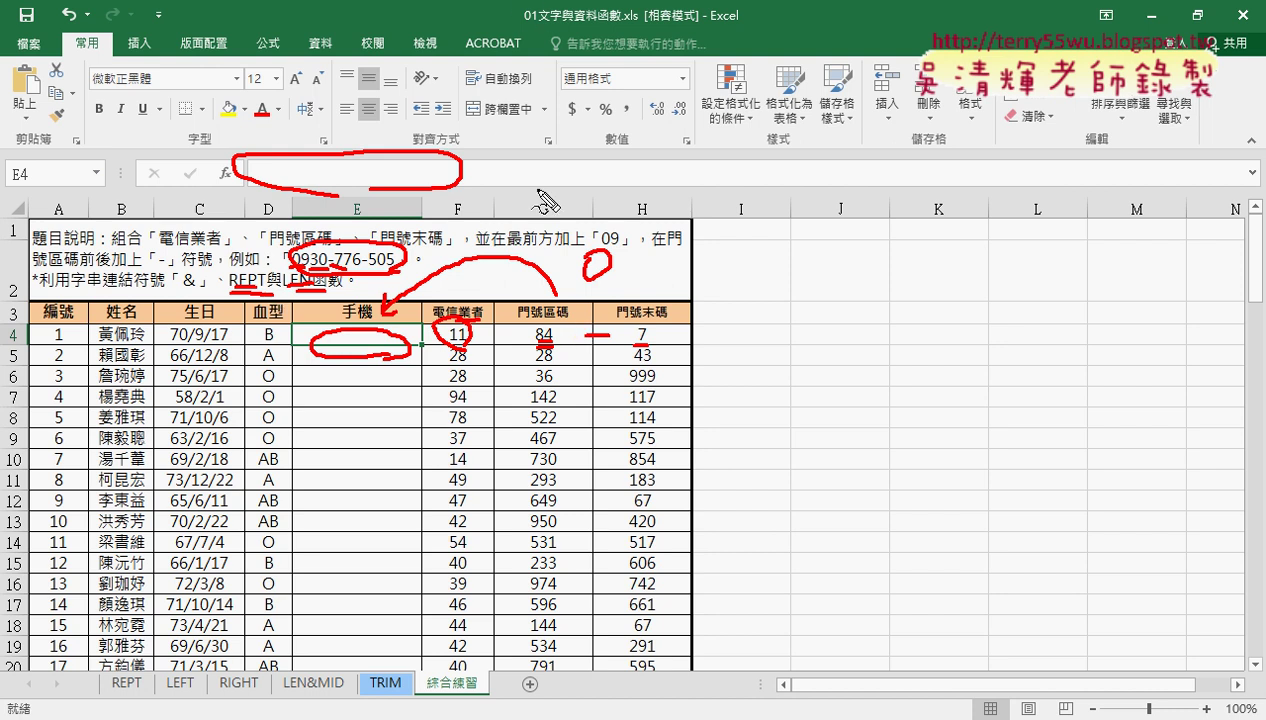
pyautogui.moveTo(668, 285)
pyautogui.mouseDown()
pyautogui.moveTo(697, 296)
pyautogui.moveTo(674, 304)
pyautogui.moveTo(745, 291)
pyautogui.mouseUp()
pyautogui.moveTo(530, 338); pyautogui.dragTo(552, 352)
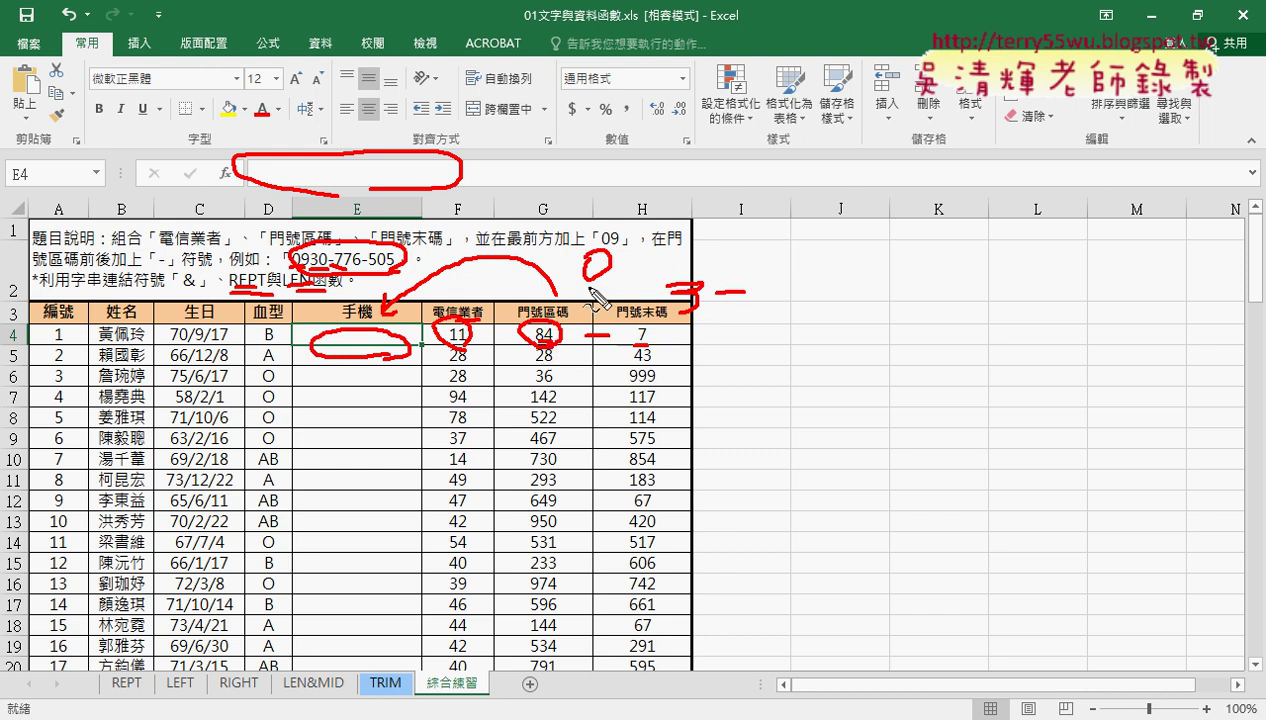
pyautogui.moveTo(586, 288); pyautogui.dragTo(604, 296)
pyautogui.moveTo(576, 228)
pyautogui.mouseDown()
pyautogui.moveTo(576, 258)
pyautogui.moveTo(596, 272)
pyautogui.mouseUp()
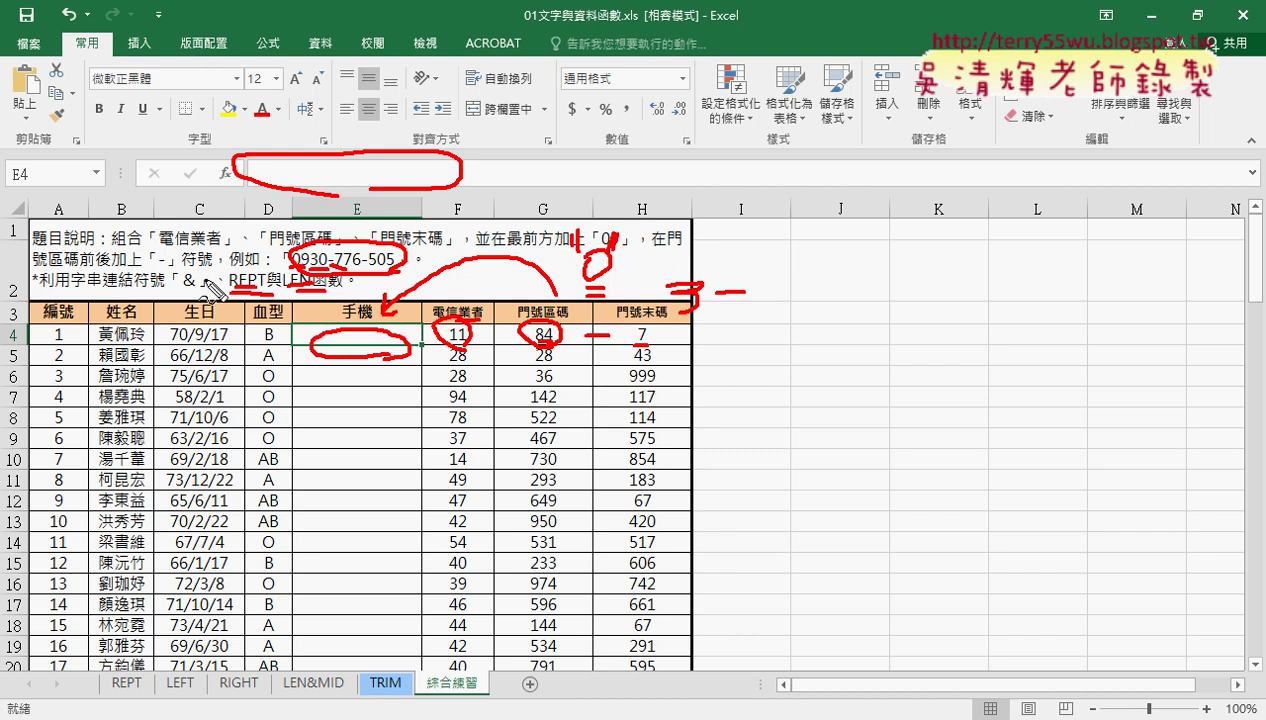
# Underline the & hint, circle the REPT and LEN&MID sheet tabs, then clear all ink
pyautogui.moveTo(178, 291); pyautogui.dragTo(206, 292)
pyautogui.moveTo(124, 667); pyautogui.dragTo(112, 690)
pyautogui.moveTo(280, 690)
pyautogui.mouseDown()
pyautogui.moveTo(318, 666)
pyautogui.moveTo(355, 695)
pyautogui.mouseUp()
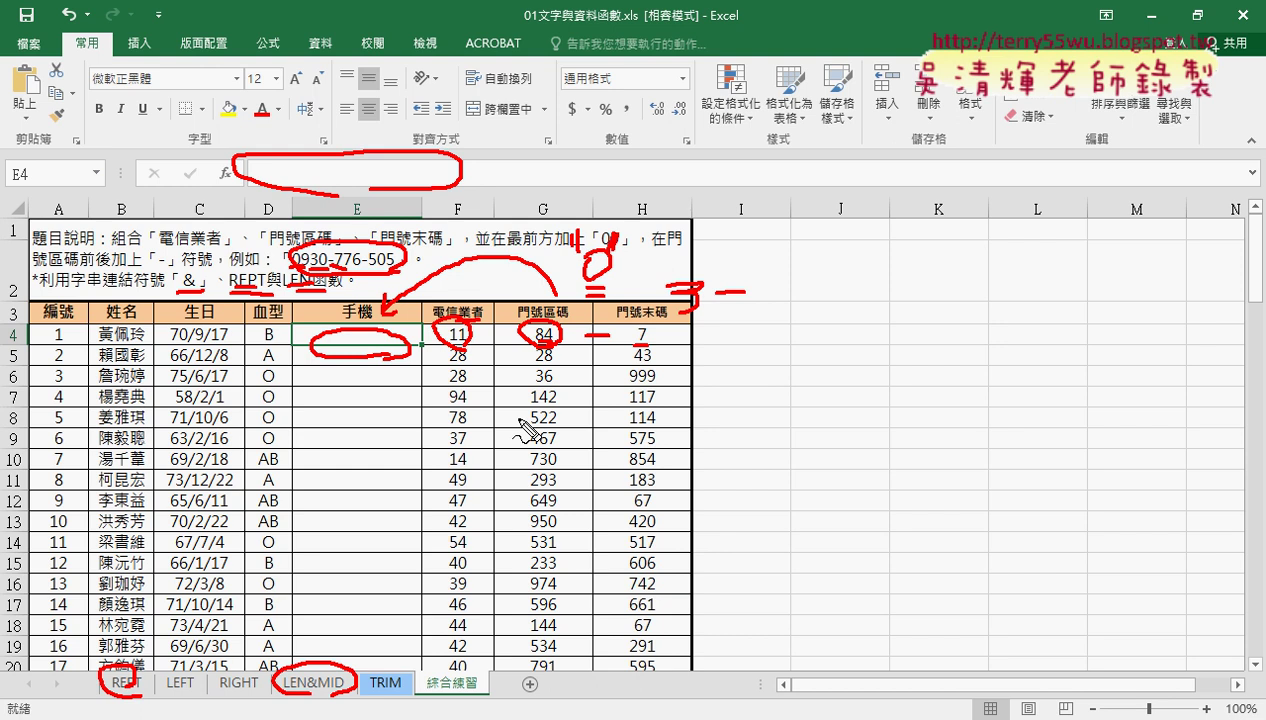
pyautogui.press('Escape')
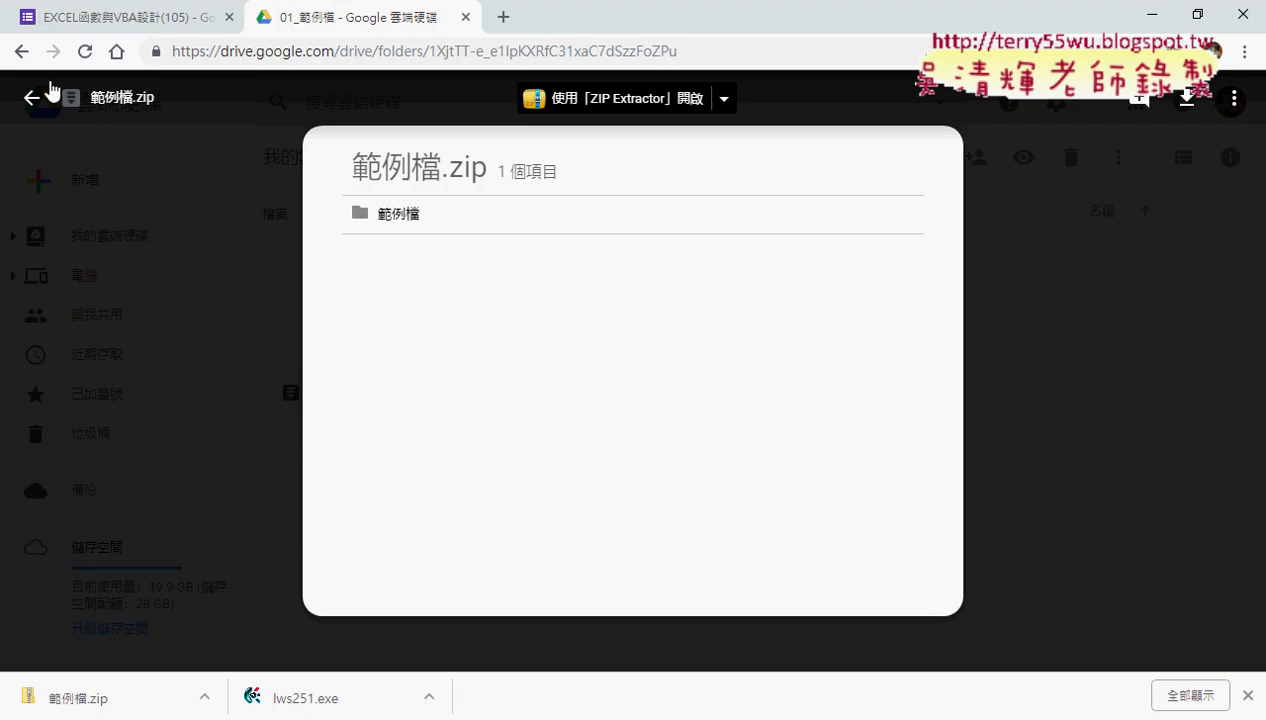
# Reopen the 範例檔.zip preview in Drive's 01_範例檔 folder and bring the 01文字與資料函數 window forward
pyautogui.click(32, 96)
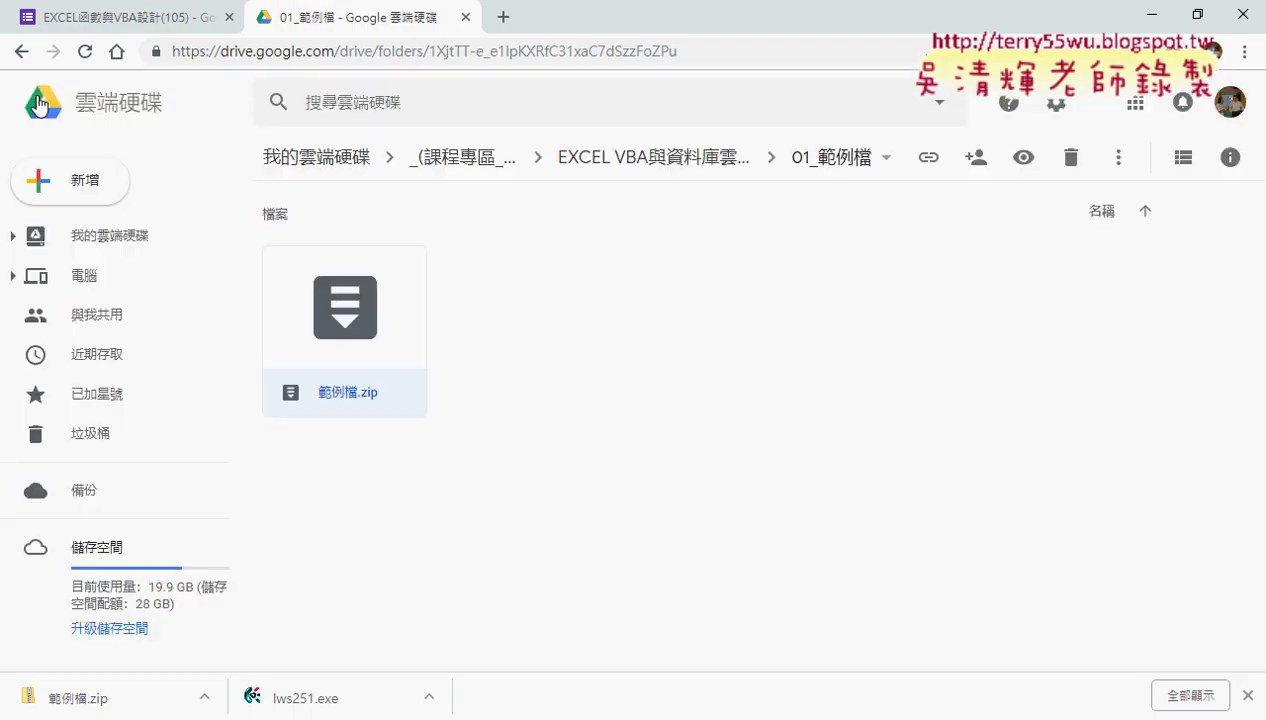
pyautogui.click(23, 52)
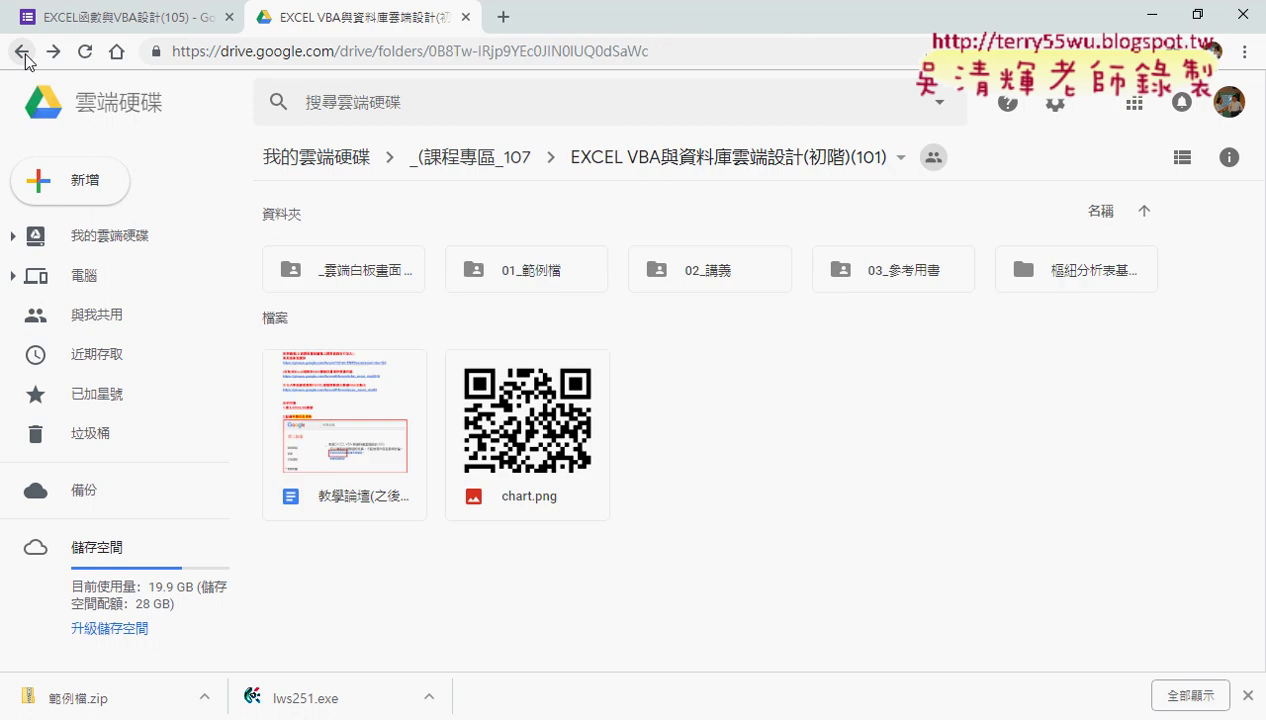
pyautogui.doubleClick(518, 272)
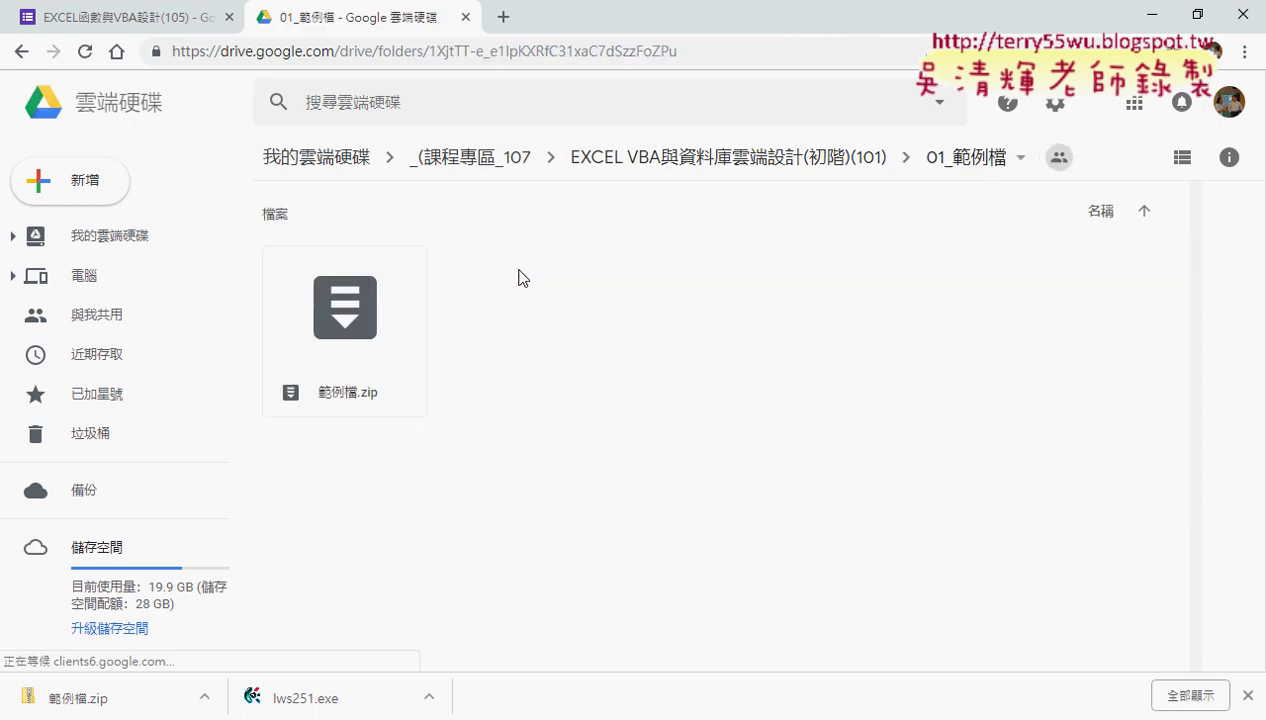
pyautogui.doubleClick(360, 311)
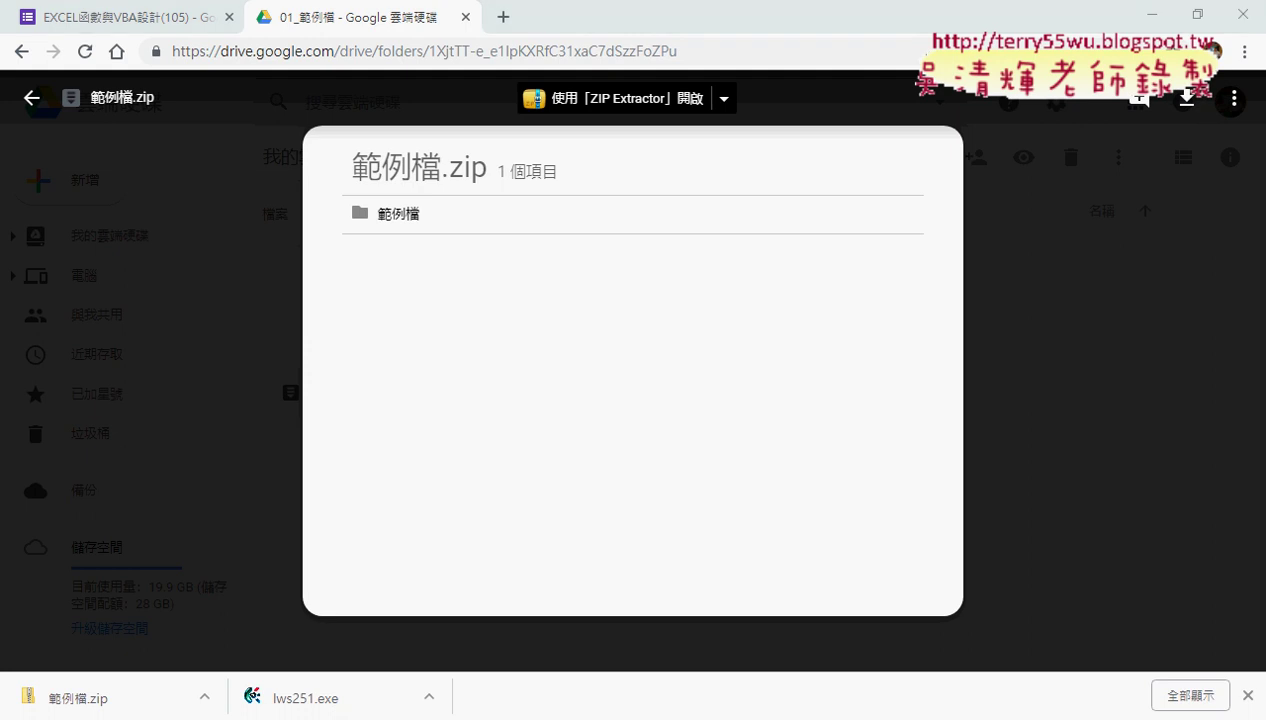
pyautogui.moveTo(263, 712)
pyautogui.click(410, 678)
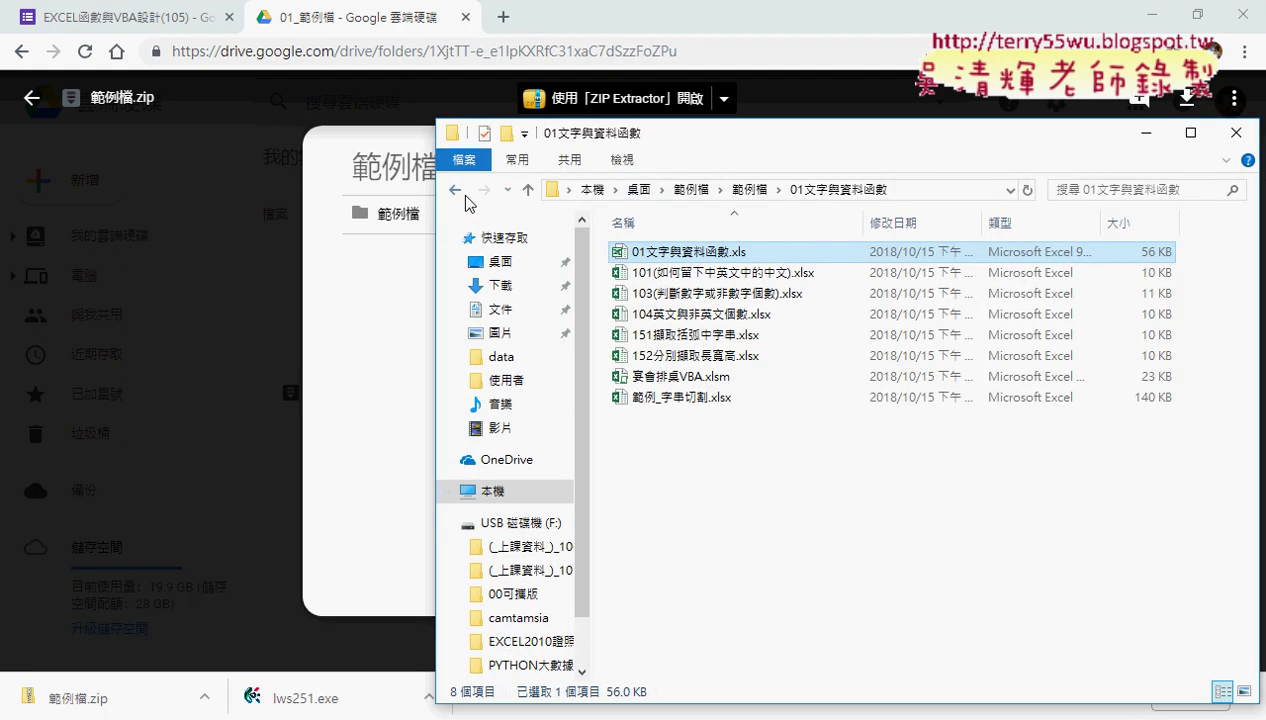
pyautogui.click(457, 190)
pyautogui.doubleClick(679, 258)
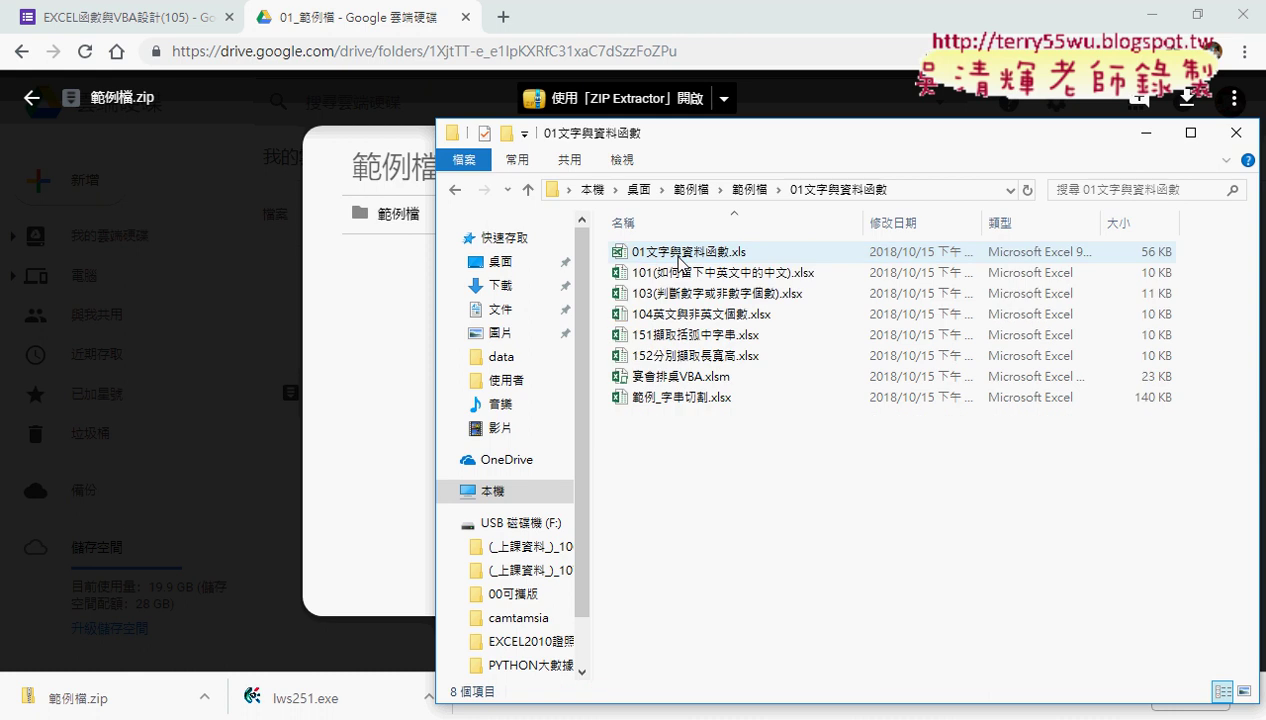